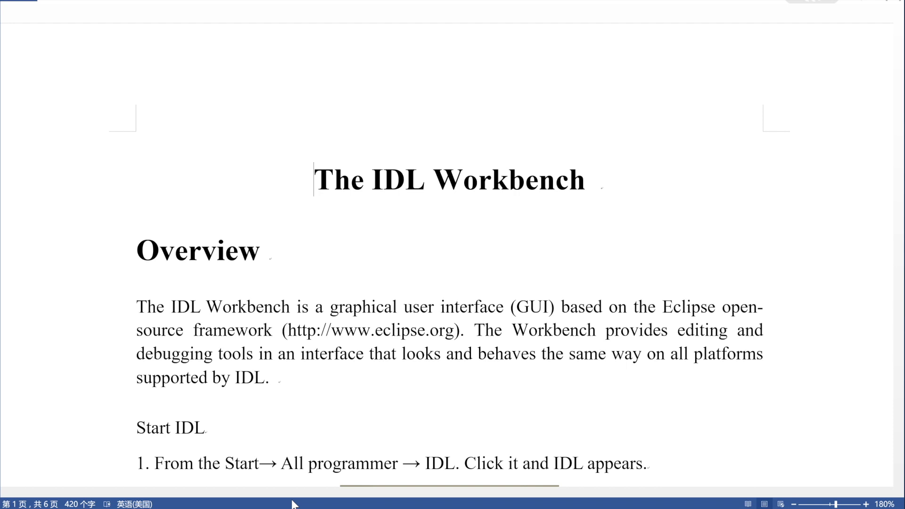
{"action": "scroll", "coordinate": [237, 290], "scroll_direction": "down", "scroll_amount": 3}
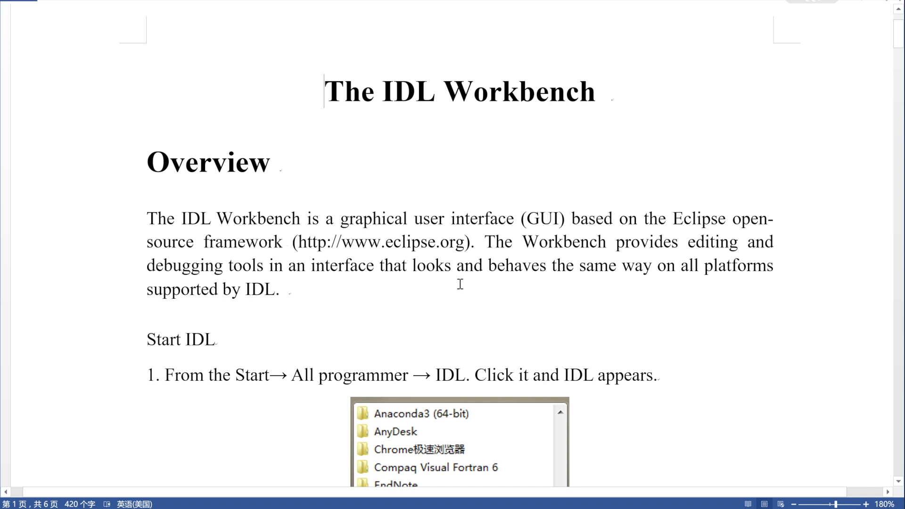
{"action": "scroll", "coordinate": [460, 283], "scroll_direction": "down", "scroll_amount": 1}
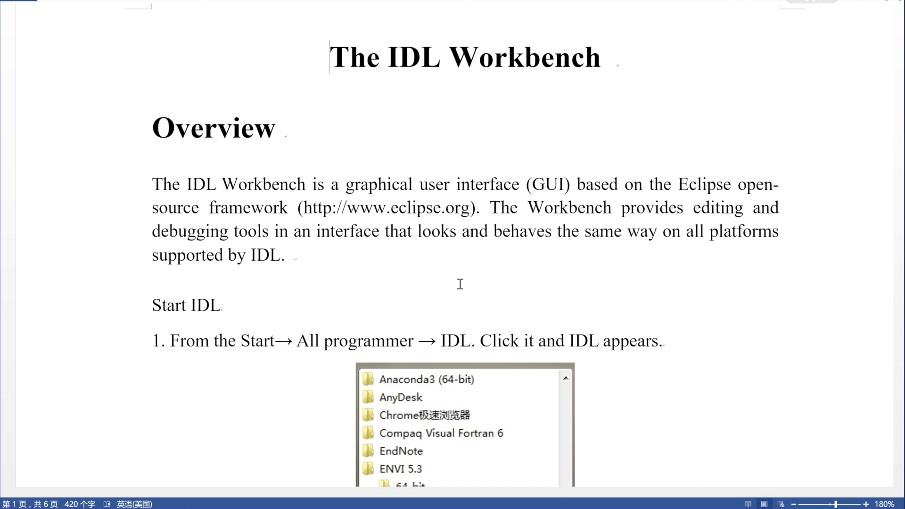
{"action": "scroll", "coordinate": [400, 302], "scroll_direction": "down", "scroll_amount": 2}
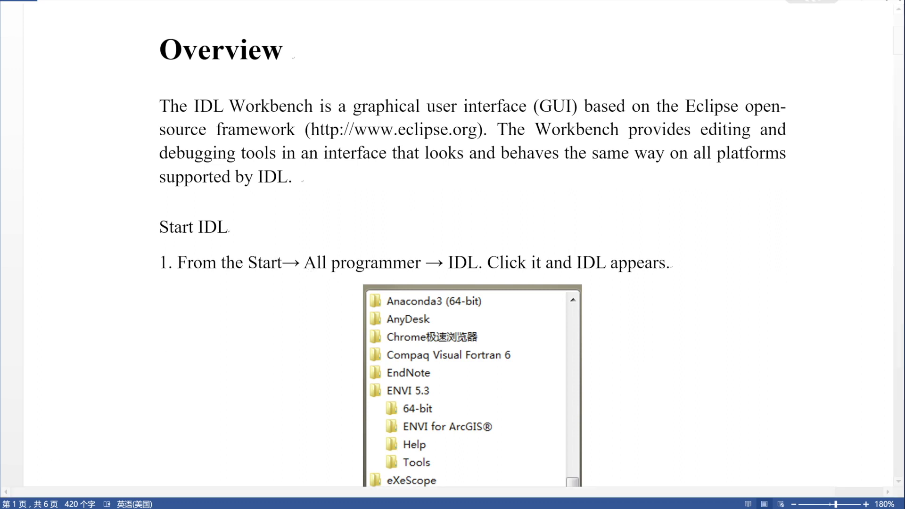
Launch IDL from the Start menu's IDL 8.3 group and bring the Workbench window forward
{"action": "key", "text": "super"}
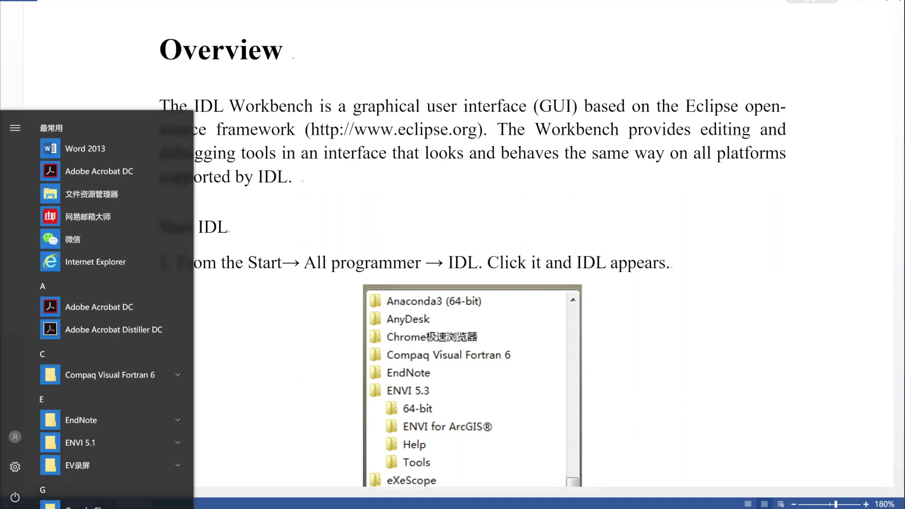
{"action": "scroll", "coordinate": [92, 452], "scroll_direction": "down", "scroll_amount": 3}
{"action": "scroll", "coordinate": [92, 452], "scroll_direction": "down", "scroll_amount": 2}
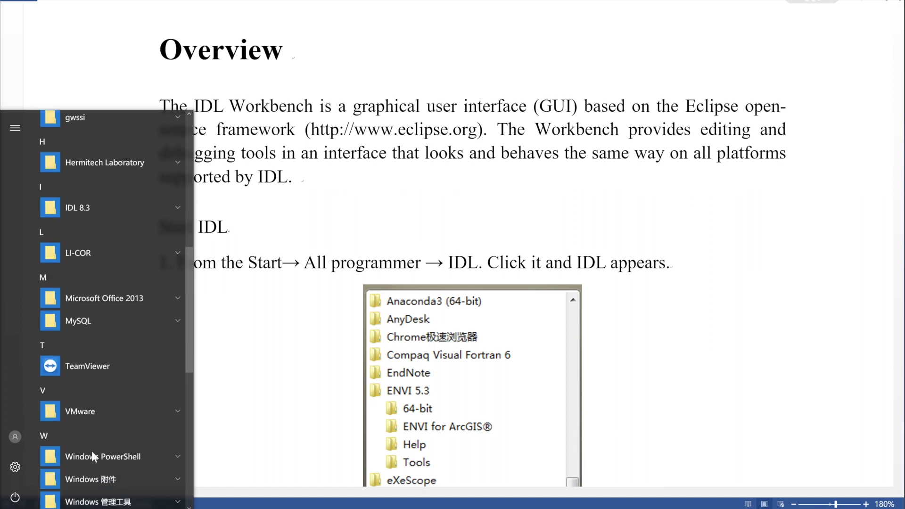
{"action": "scroll", "coordinate": [131, 326], "scroll_direction": "up", "scroll_amount": 2}
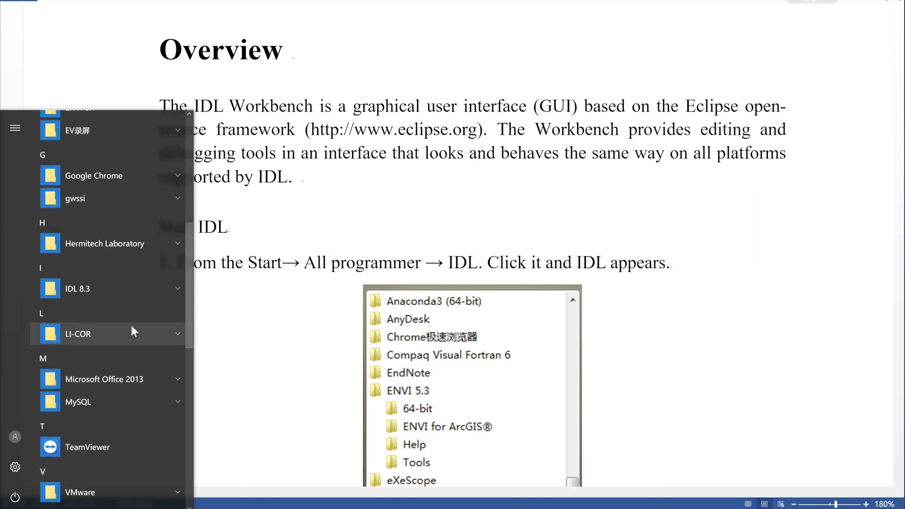
{"action": "scroll", "coordinate": [131, 326], "scroll_direction": "up", "scroll_amount": 1}
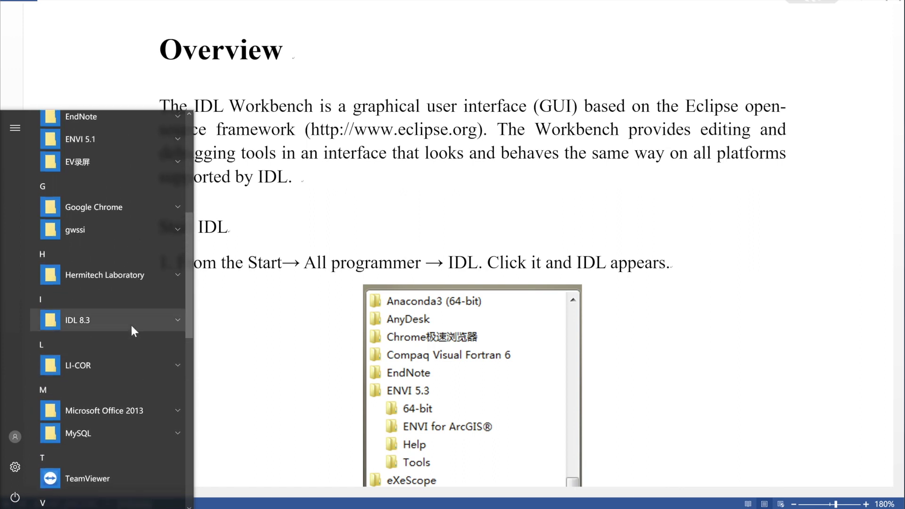
{"action": "left_click", "coordinate": [82, 319]}
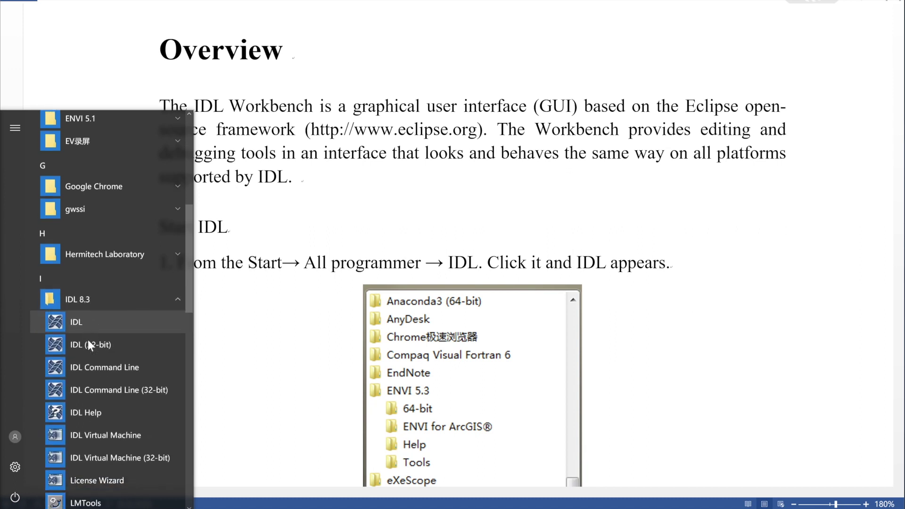
{"action": "left_click", "coordinate": [63, 320]}
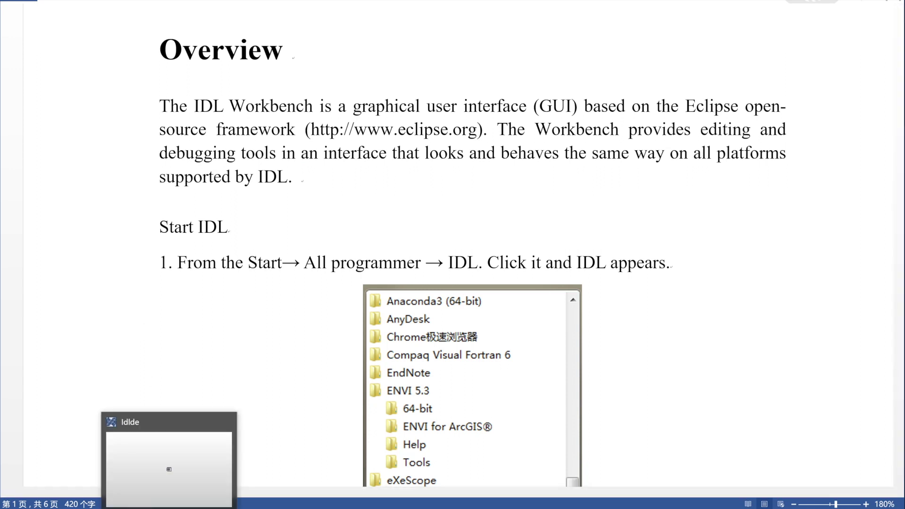
{"action": "left_click", "coordinate": [218, 485]}
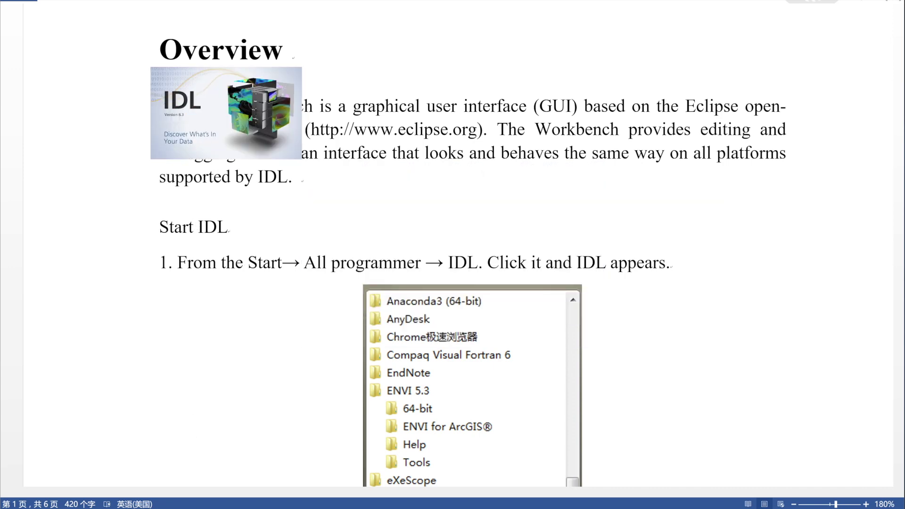
{"action": "right_click", "coordinate": [191, 507]}
{"action": "left_click", "coordinate": [191, 506]}
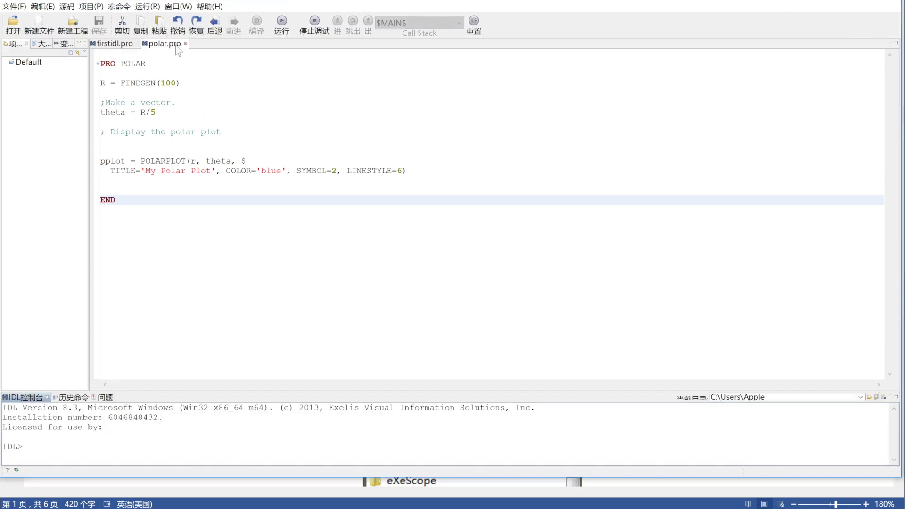
Close the polar.pro and firstidl.pro editor tabs
{"action": "left_click", "coordinate": [185, 44]}
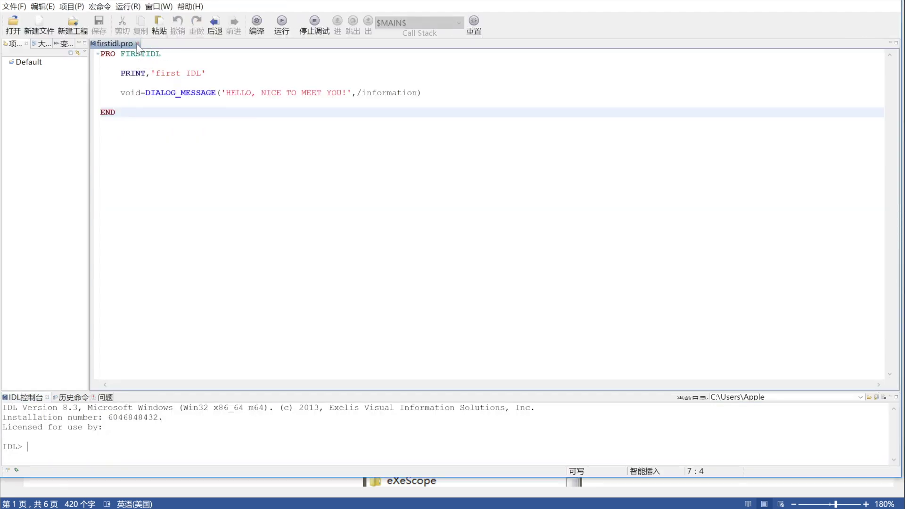
{"action": "left_click", "coordinate": [138, 44]}
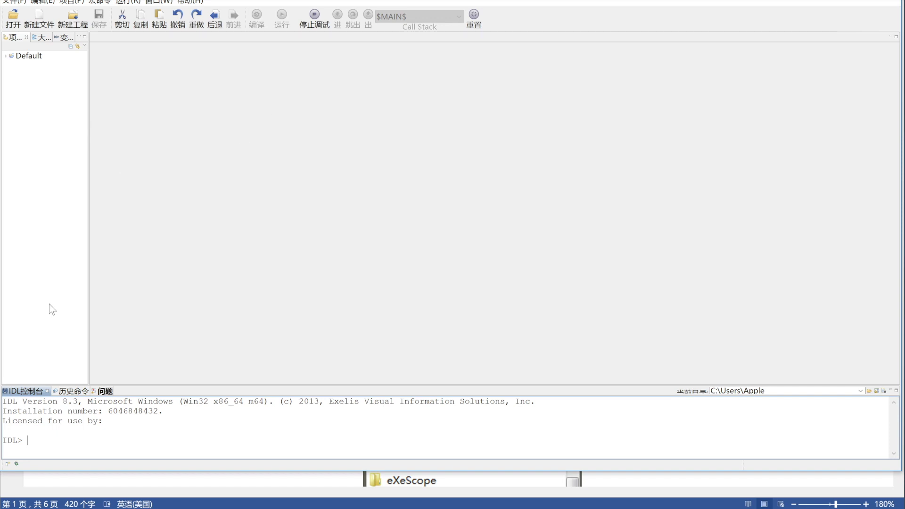
Switch the side pane from the Outline tab to the Variables tab
{"action": "left_click", "coordinate": [36, 37]}
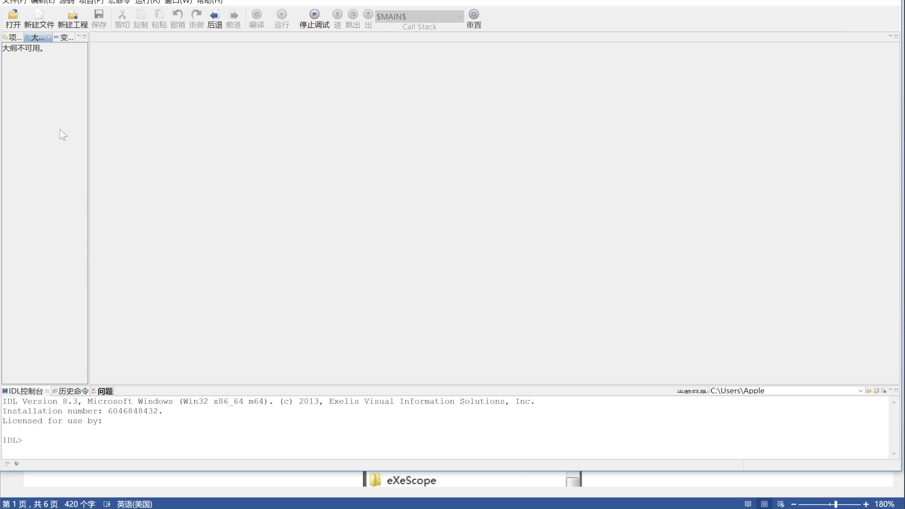
{"action": "left_click", "coordinate": [64, 38]}
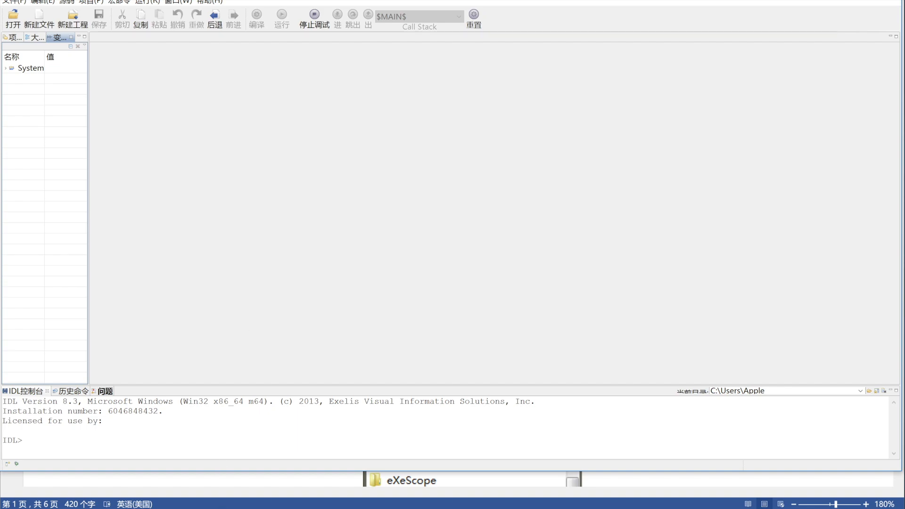
{"action": "scroll", "coordinate": [206, 404], "scroll_direction": "down", "scroll_amount": 5}
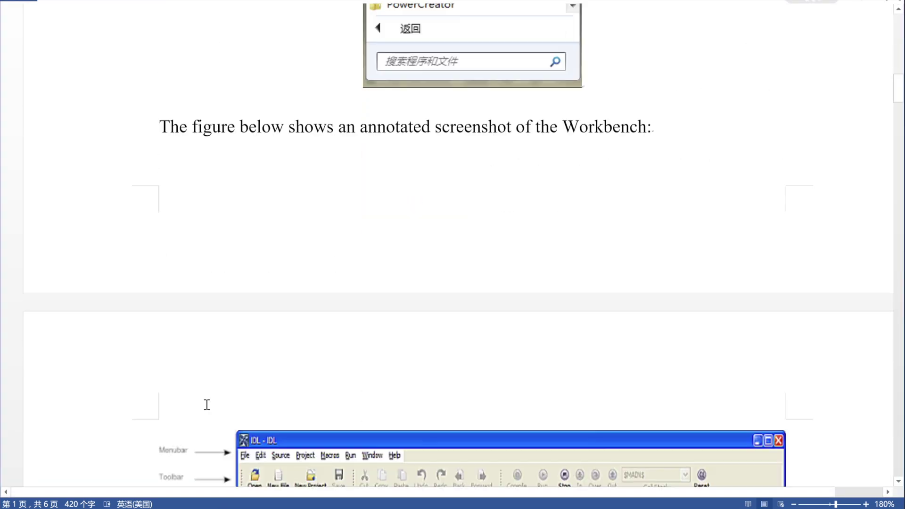
{"action": "scroll", "coordinate": [207, 404], "scroll_direction": "down", "scroll_amount": 4}
{"action": "scroll", "coordinate": [214, 373], "scroll_direction": "down", "scroll_amount": 4}
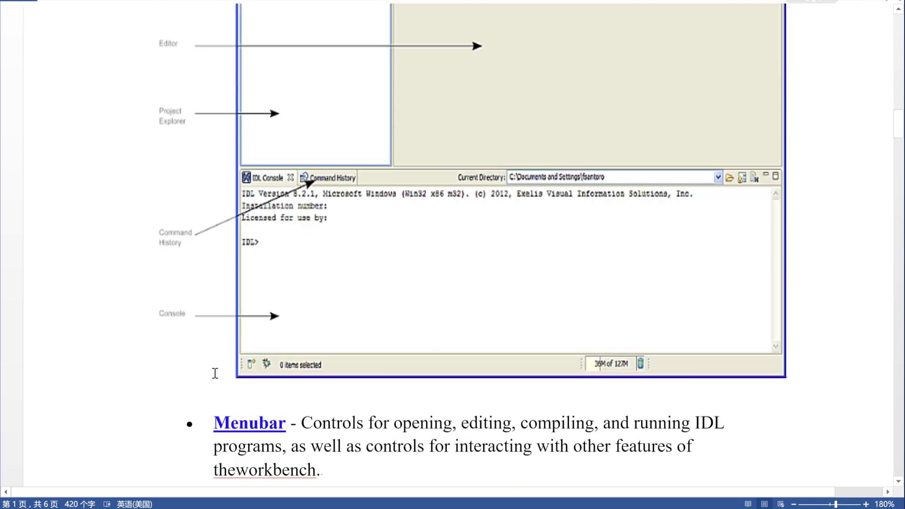
{"action": "scroll", "coordinate": [214, 372], "scroll_direction": "down", "scroll_amount": 5}
{"action": "scroll", "coordinate": [214, 373], "scroll_direction": "down", "scroll_amount": 10}
{"action": "scroll", "coordinate": [214, 372], "scroll_direction": "down", "scroll_amount": 2}
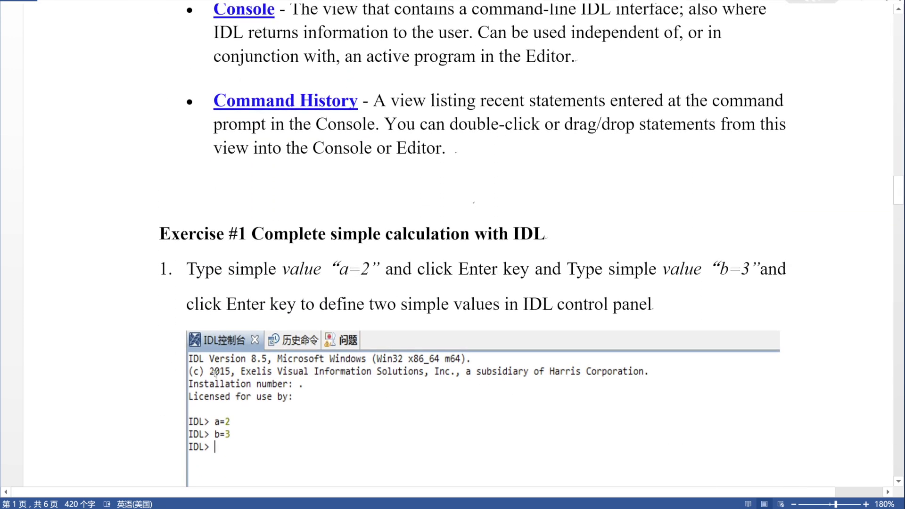
{"action": "scroll", "coordinate": [214, 372], "scroll_direction": "down", "scroll_amount": 4}
{"action": "scroll", "coordinate": [215, 373], "scroll_direction": "down", "scroll_amount": 2}
{"action": "scroll", "coordinate": [214, 373], "scroll_direction": "up", "scroll_amount": 1}
{"action": "scroll", "coordinate": [213, 374], "scroll_direction": "up", "scroll_amount": 2}
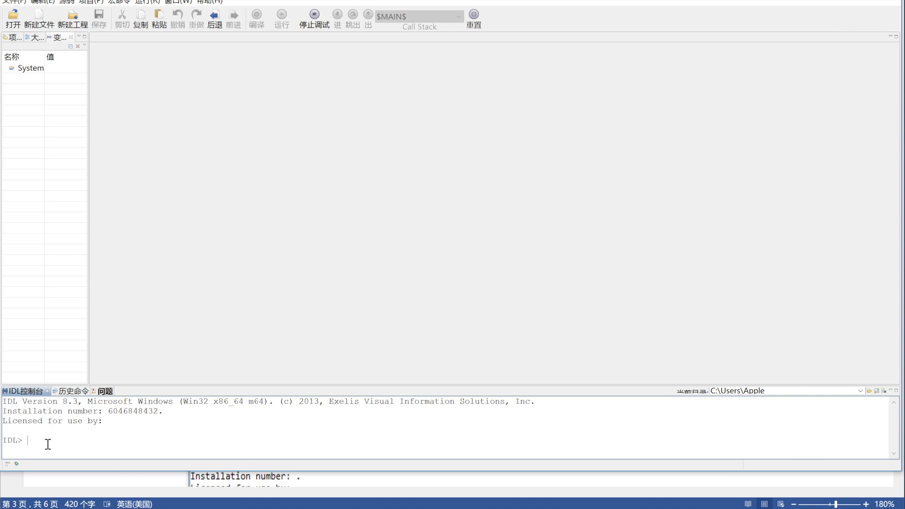
{"action": "type", "text": "a"}
Enter a=2 and then b=3 at the IDL console prompt
{"action": "key", "text": "Return"}
{"action": "type", "text": "=2"}
{"action": "key", "text": "Return"}
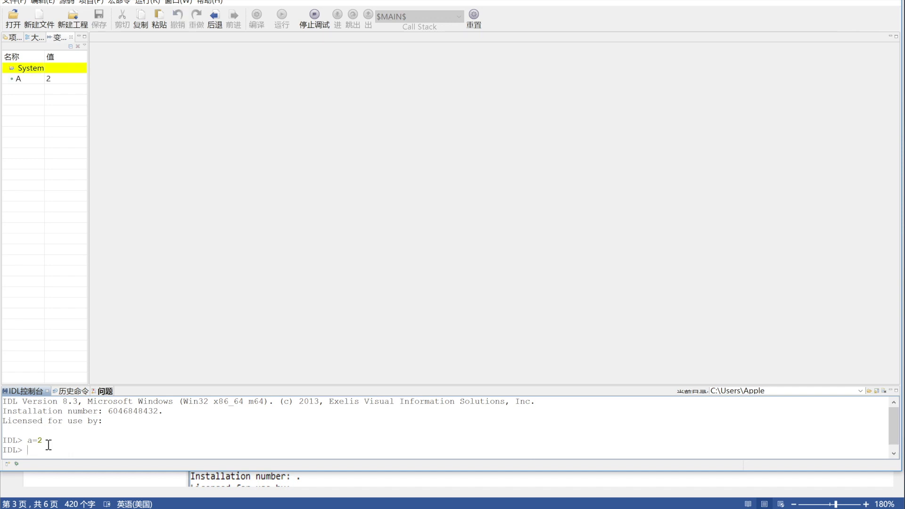
{"action": "type", "text": "b"}
{"action": "type", "text": "=3"}
{"action": "key", "text": "Return"}
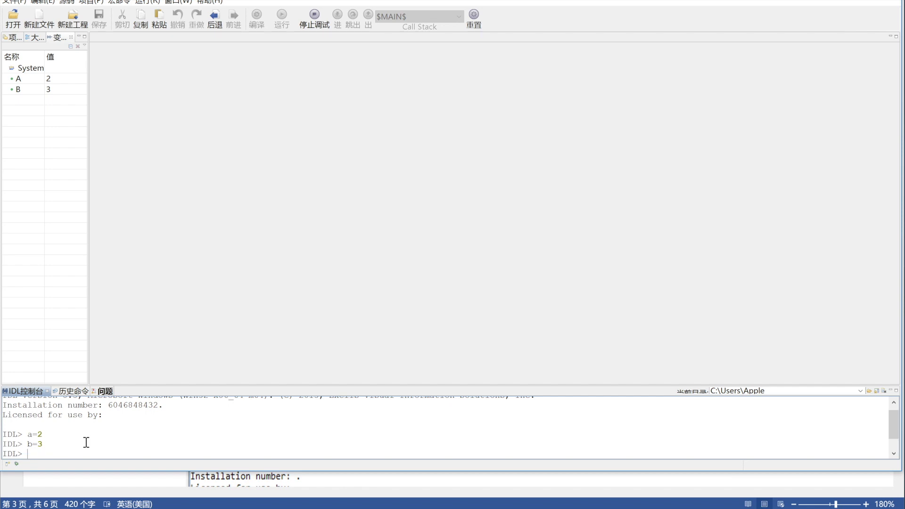
{"action": "type", "text": "c"}
{"action": "type", "text": "="}
{"action": "type", "text": "a"}
{"action": "type", "text": "+b"}
Run c=a+b in the console so C holds 5
{"action": "key", "text": "Return"}
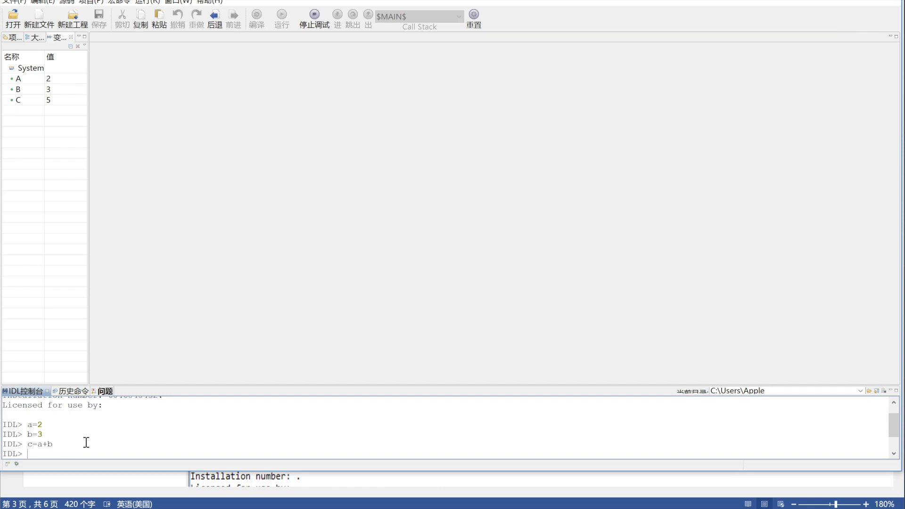
{"action": "type", "text": "pri"}
{"action": "type", "text": "nt,"}
{"action": "type", "text": "c"}
Run print,c to show 5, then switch to the Word exercise document
{"action": "key", "text": "Return"}
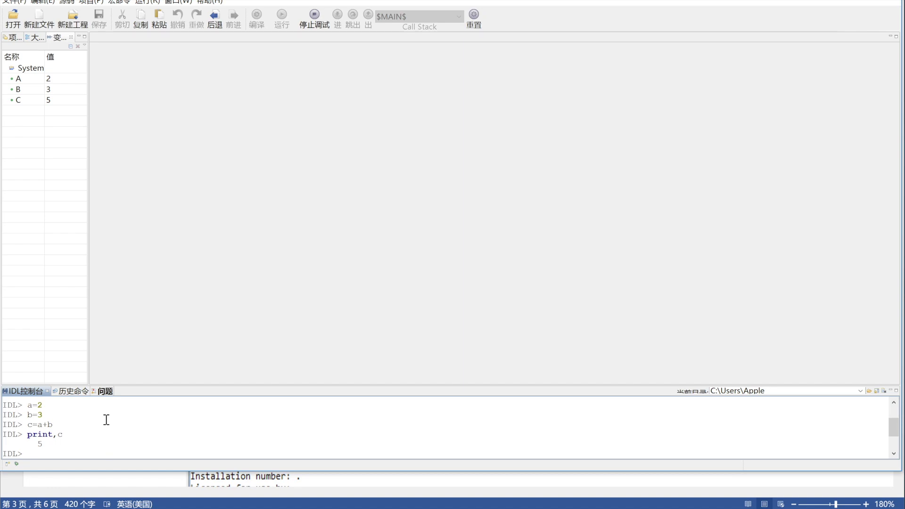
{"action": "key", "text": "alt+Tab"}
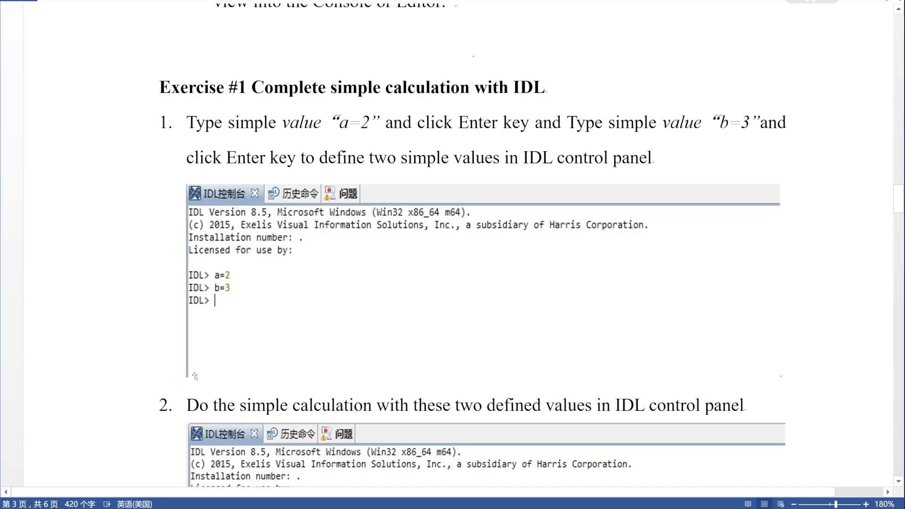
{"action": "scroll", "coordinate": [195, 376], "scroll_direction": "down", "scroll_amount": 5}
{"action": "scroll", "coordinate": [194, 377], "scroll_direction": "down", "scroll_amount": 5}
{"action": "scroll", "coordinate": [195, 376], "scroll_direction": "down", "scroll_amount": 2}
{"action": "scroll", "coordinate": [194, 375], "scroll_direction": "down", "scroll_amount": 4}
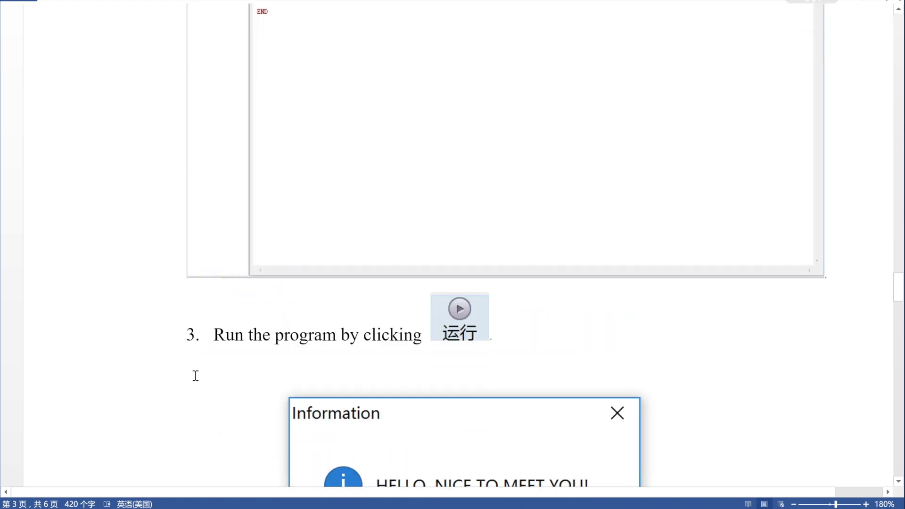
{"action": "scroll", "coordinate": [195, 375], "scroll_direction": "up", "scroll_amount": 2}
{"action": "scroll", "coordinate": [194, 376], "scroll_direction": "up", "scroll_amount": 2}
{"action": "scroll", "coordinate": [194, 376], "scroll_direction": "up", "scroll_amount": 1}
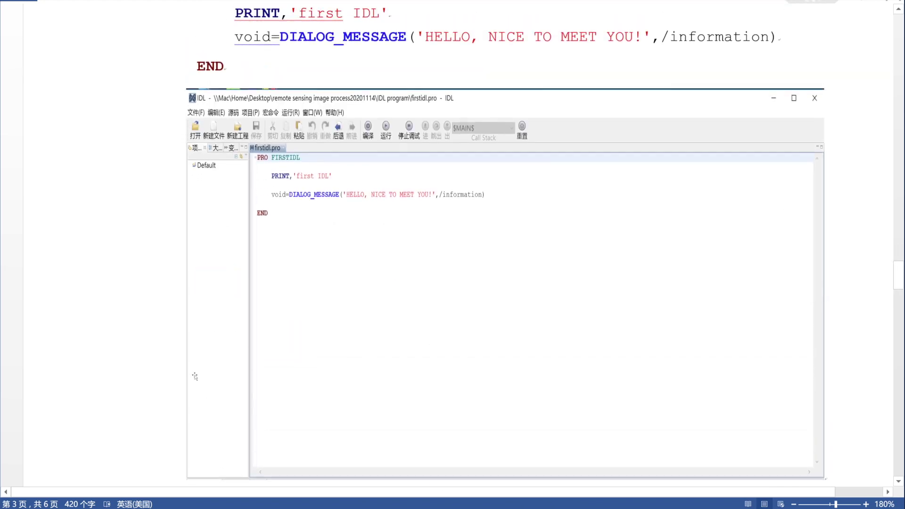
{"action": "scroll", "coordinate": [194, 376], "scroll_direction": "up", "scroll_amount": 1}
{"action": "scroll", "coordinate": [194, 375], "scroll_direction": "up", "scroll_amount": 3}
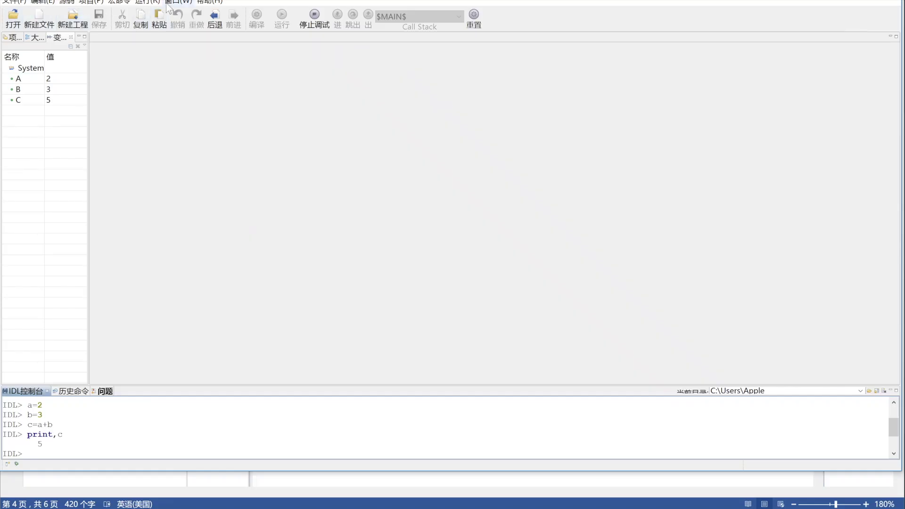
Create a new Untitled 1 source file and remove its stray space
{"action": "left_click", "coordinate": [40, 18]}
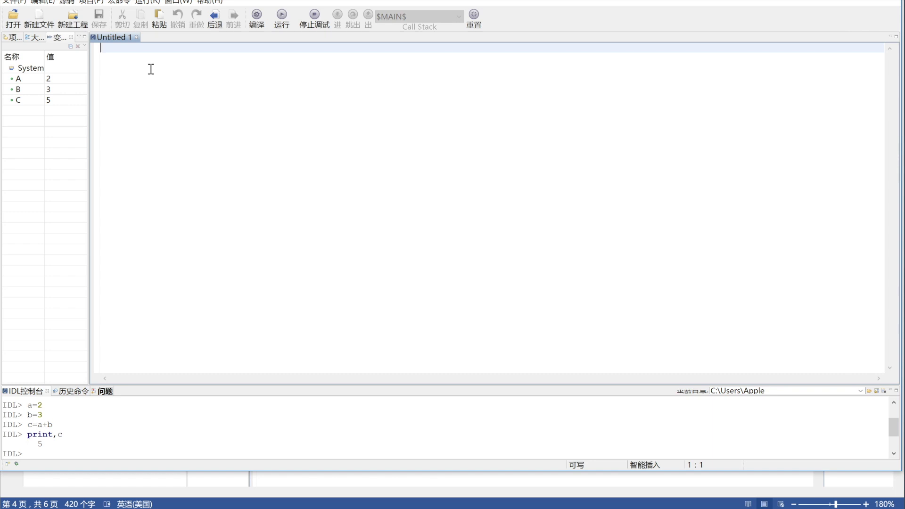
{"action": "key", "text": "BackSpace"}
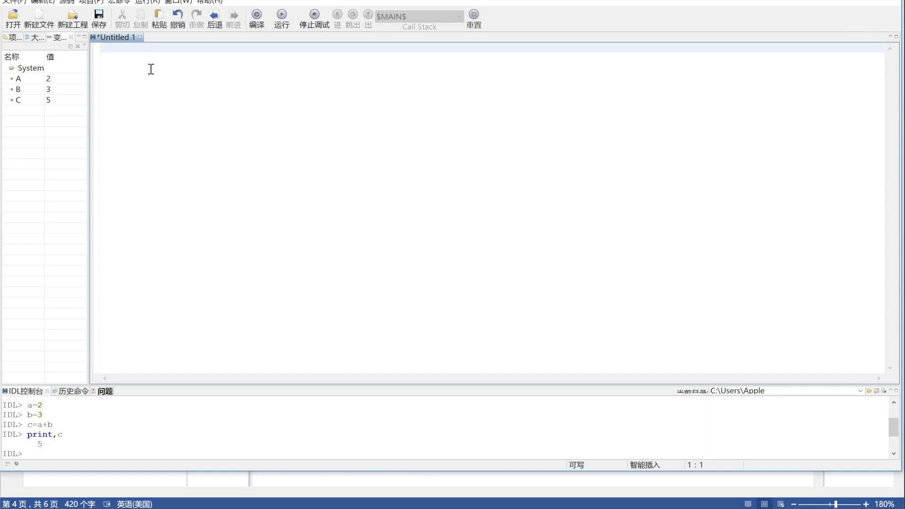
{"action": "type", "text": "R"}
Fix typos in the procedure header and PRINT string, adding a line after each
{"action": "key", "text": "BackSpace"}
{"action": "type", "text": "PRO "}
{"action": "type", "text": "FI"}
{"action": "type", "text": "R"}
{"action": "type", "text": "STI"}
{"action": "type", "text": "DL"}
{"action": "key", "text": "Return"}
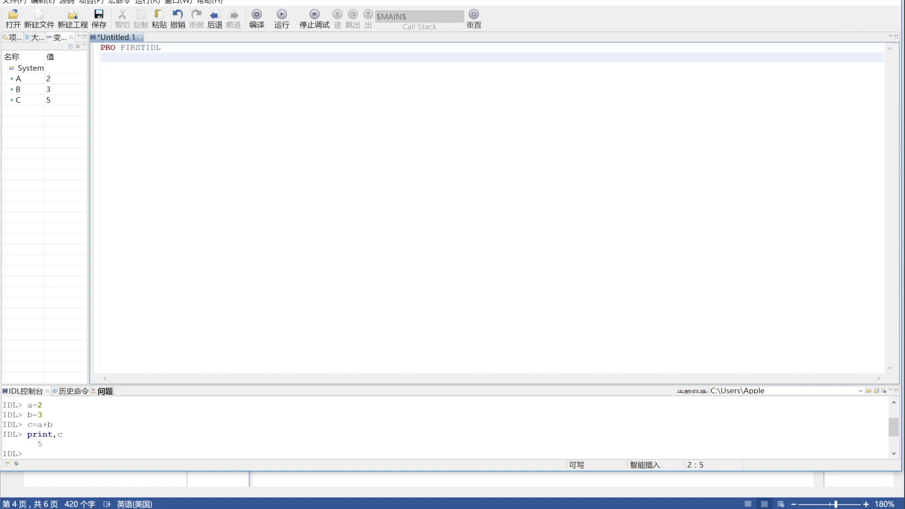
{"action": "key", "text": "Return"}
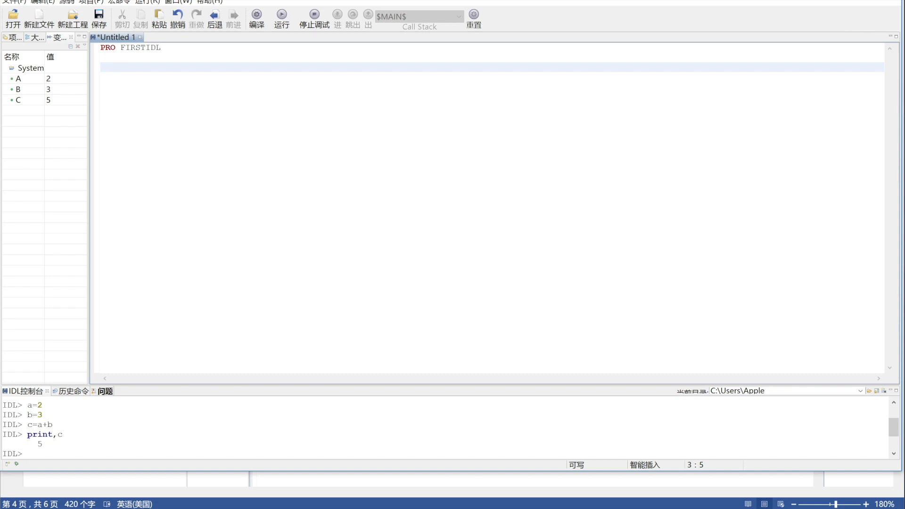
{"action": "type", "text": "PRIN"}
{"action": "type", "text": "T,'"}
{"action": "type", "text": "F"}
{"action": "key", "text": "BackSpace"}
{"action": "type", "text": "'"}
{"action": "type", "text": "F"}
{"action": "key", "text": "BackSpace"}
{"action": "type", "text": "FI"}
{"action": "type", "text": "RST"}
{"action": "type", "text": " IDL"}
{"action": "left_click", "coordinate": [225, 66]}
{"action": "key", "text": "Return"}
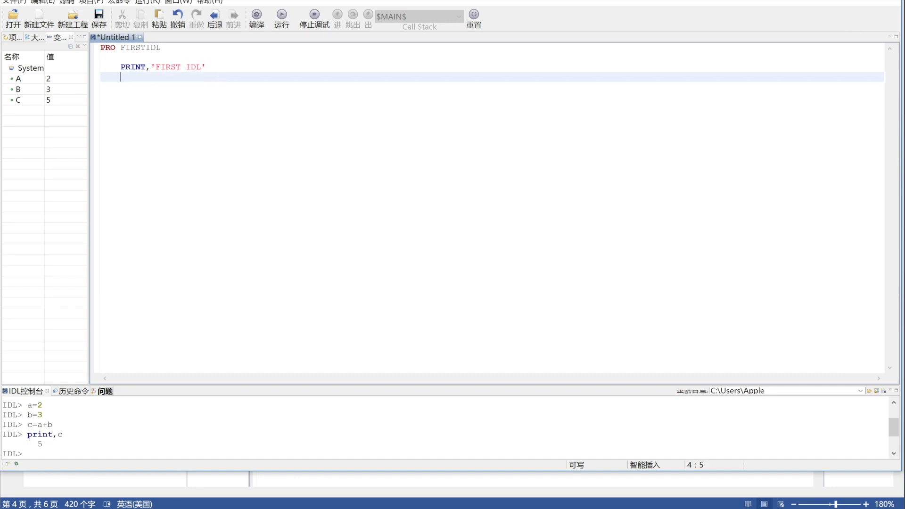
{"action": "type", "text": "VOID"}
{"action": "type", "text": "=D"}
{"action": "type", "text": "IALOG"}
{"action": "type", "text": "_M"}
{"action": "type", "text": "ESSAGE"}
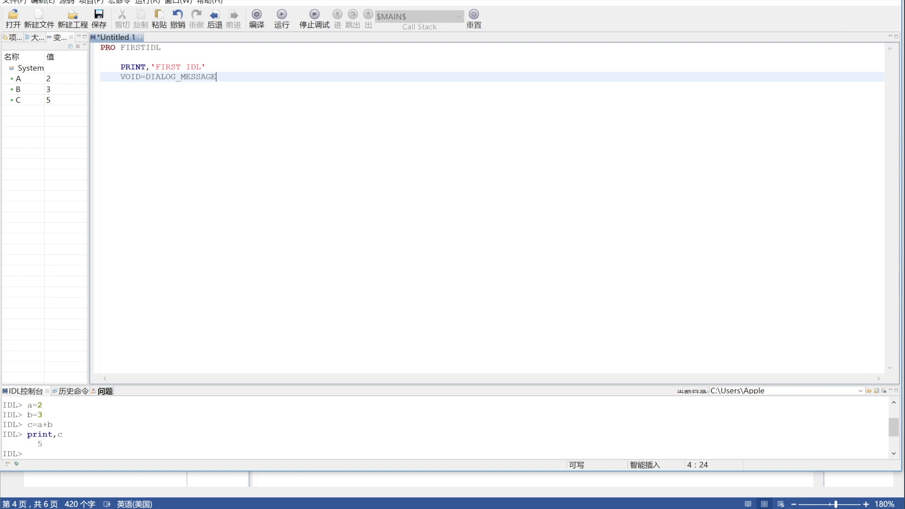
{"action": "type", "text": "("}
{"action": "type", "text": "'"}
{"action": "type", "text": "'"}
{"action": "type", "text": "h"}
Correct the 'Hello, Nice to meet you' text and /Information keyword in DIALOG_MESSAGE
{"action": "key", "text": "BackSpace"}
{"action": "type", "text": "H"}
{"action": "type", "text": "ello, "}
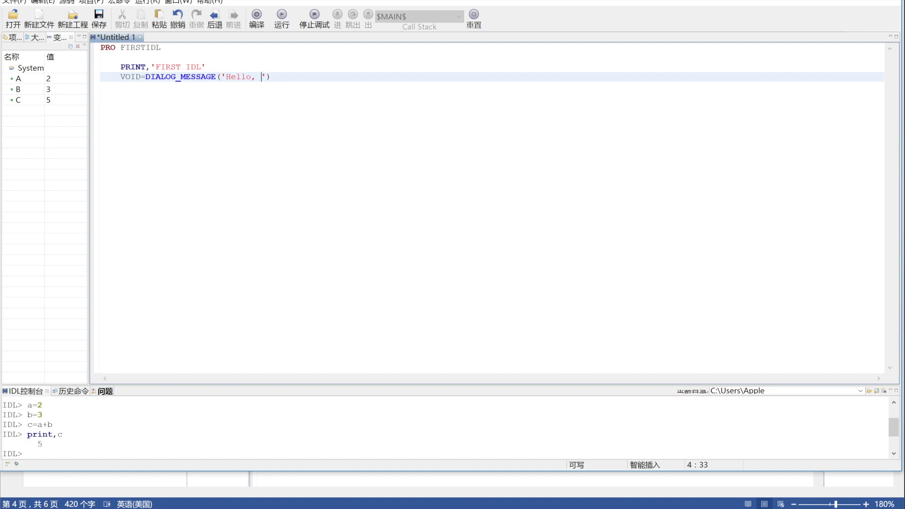
{"action": "type", "text": "nice"}
{"action": "type", "text": " to"}
{"action": "type", "text": " meet"}
{"action": "type", "text": "y"}
{"action": "key", "text": "BackSpace"}
{"action": "type", "text": "you"}
{"action": "left_click_drag", "start_coordinate": [267, 79], "coordinate": [262, 78]}
{"action": "type", "text": "N"}
{"action": "left_click", "coordinate": [346, 76]}
{"action": "type", "text": ","}
{"action": "type", "text": "/"}
{"action": "type", "text": "in"}
{"action": "key", "text": "BackSpace"}
{"action": "key", "text": "BackSpace"}
{"action": "type", "text": "Infor"}
{"action": "type", "text": "mation"}
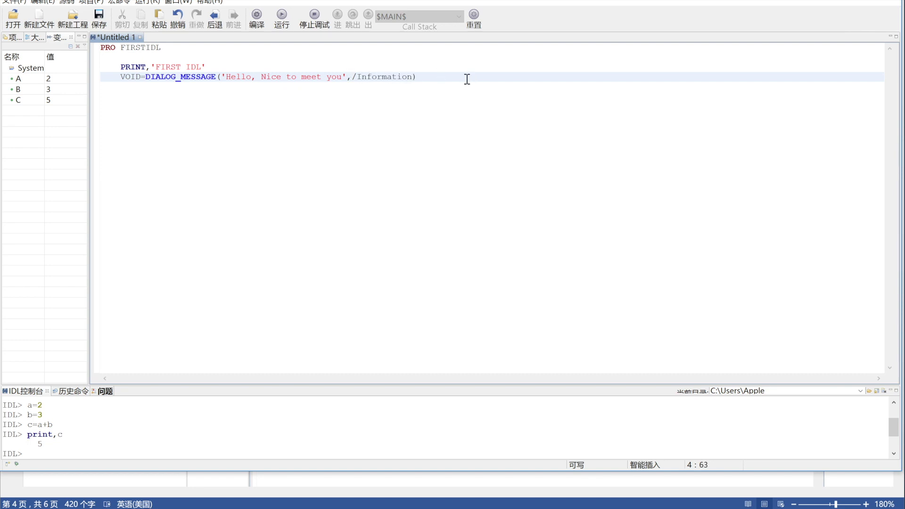
Add blank lines after the PRINT and DIALOG_MESSAGE statements and begin the End line
{"action": "left_click", "coordinate": [314, 60]}
{"action": "left_click", "coordinate": [315, 65]}
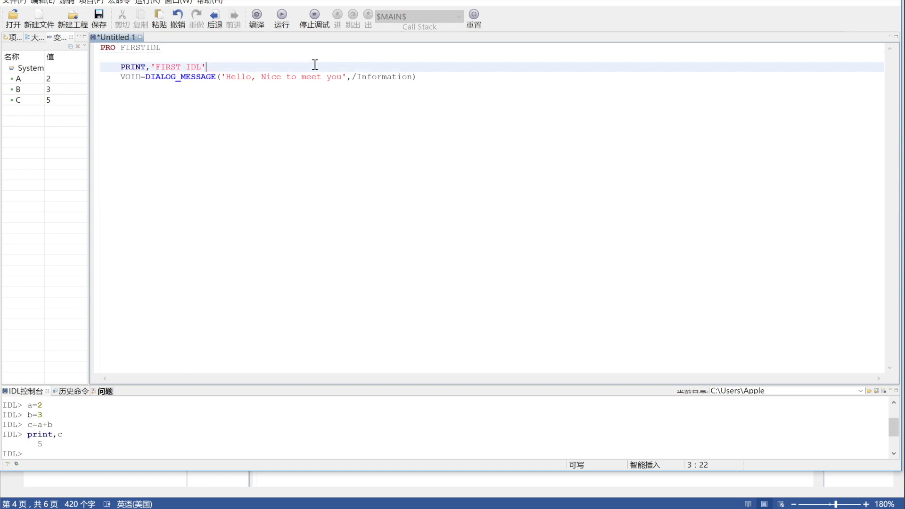
{"action": "key", "text": "Return"}
{"action": "left_click", "coordinate": [456, 87]}
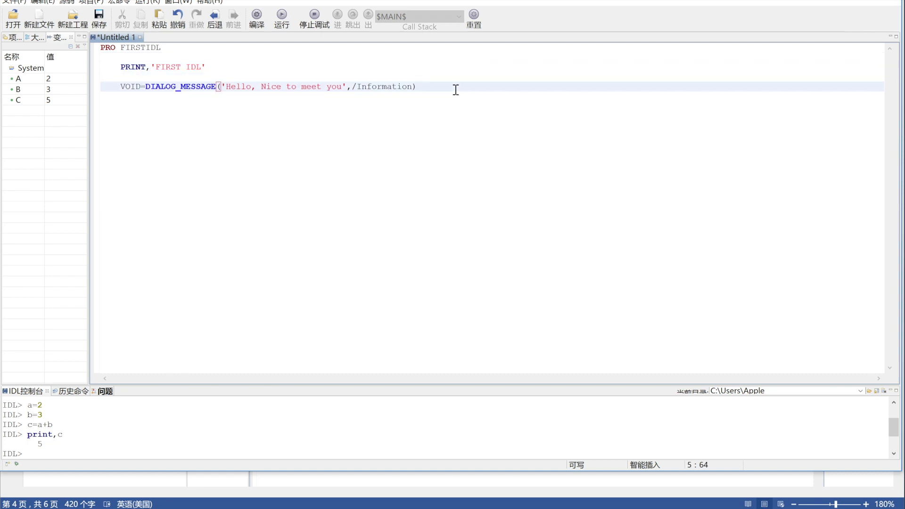
{"action": "key", "text": "Return"}
{"action": "key", "text": "Return"}
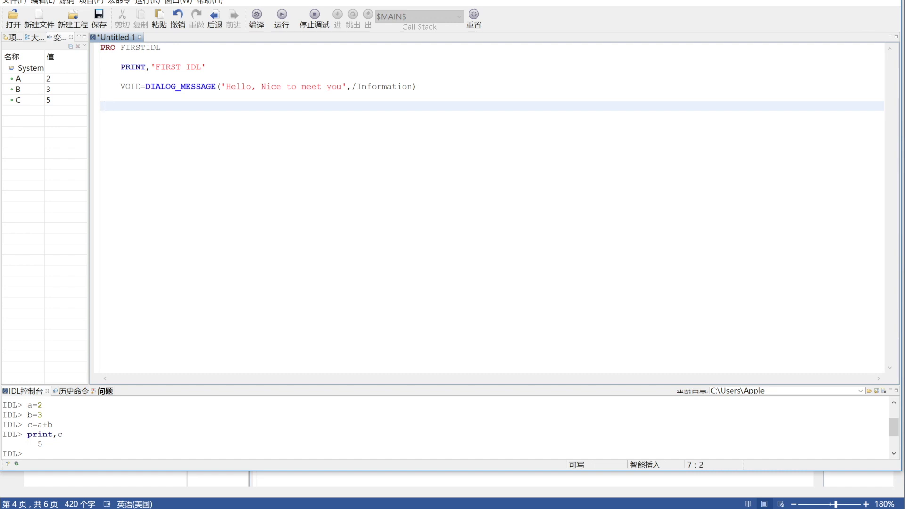
{"action": "type", "text": "e"}
{"action": "key", "text": "BackSpace"}
{"action": "type", "text": "E"}
{"action": "type", "text": "nd"}
Save the new program as firstidl.pro through the Save As dialog
{"action": "left_click", "coordinate": [100, 19]}
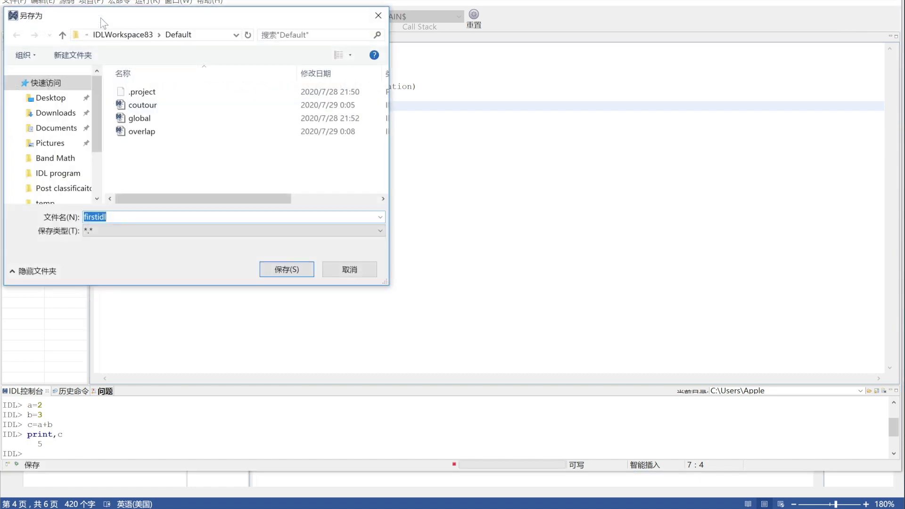
{"action": "left_click", "coordinate": [291, 270]}
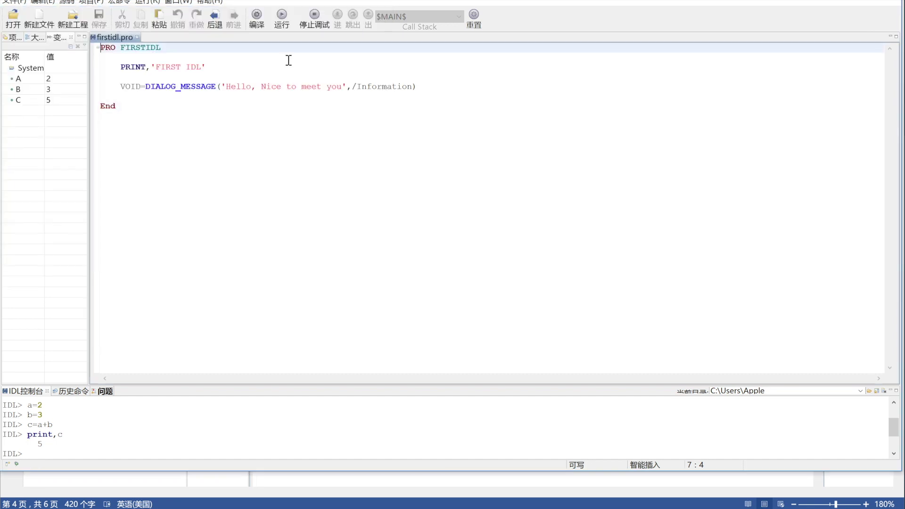
{"action": "left_click", "coordinate": [282, 19]}
Compile and run firstidl.pro, printing FIRST IDL and showing the Hello dialog
{"action": "left_click", "coordinate": [282, 21]}
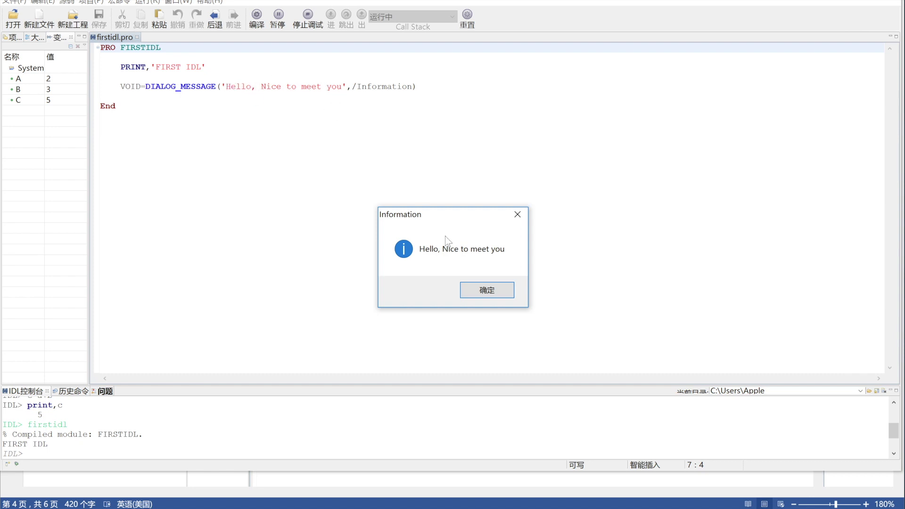
Dismiss the 'Hello, Nice to meet you' Information message
{"action": "left_click", "coordinate": [482, 290]}
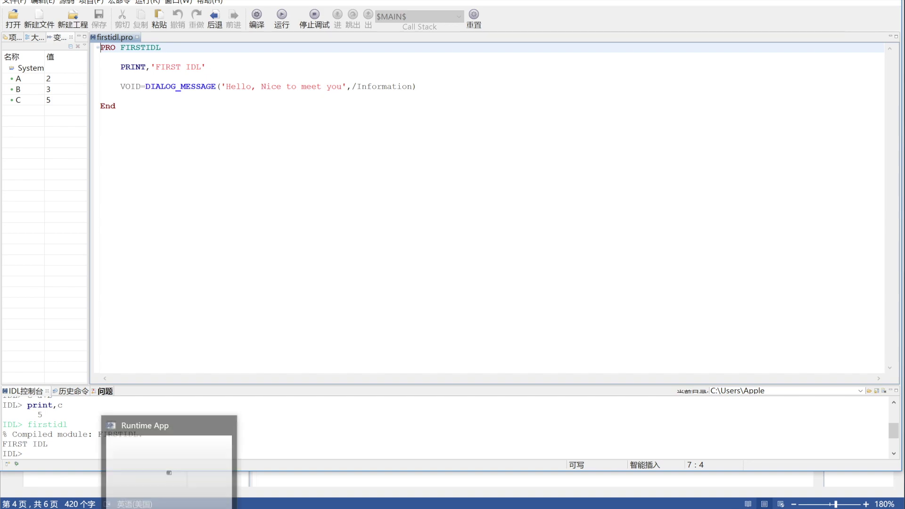
{"action": "scroll", "coordinate": [250, 390], "scroll_direction": "down", "scroll_amount": 2}
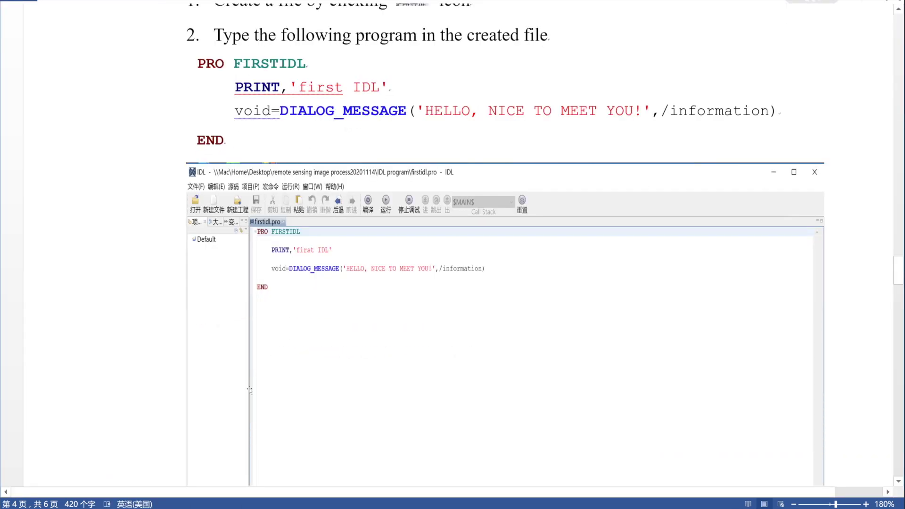
{"action": "scroll", "coordinate": [249, 389], "scroll_direction": "down", "scroll_amount": 5}
{"action": "scroll", "coordinate": [248, 389], "scroll_direction": "down", "scroll_amount": 5}
{"action": "scroll", "coordinate": [249, 389], "scroll_direction": "down", "scroll_amount": 5}
{"action": "scroll", "coordinate": [248, 389], "scroll_direction": "down", "scroll_amount": 5}
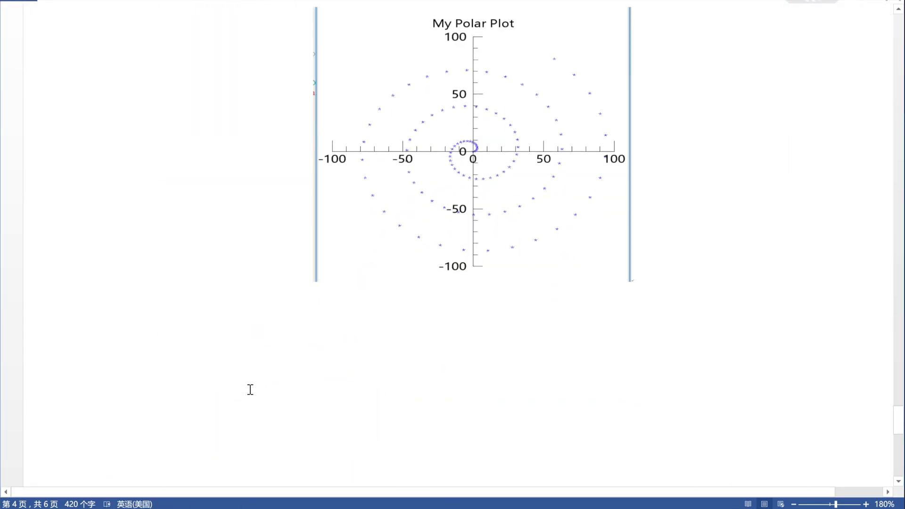
{"action": "scroll", "coordinate": [249, 390], "scroll_direction": "up", "scroll_amount": 1}
{"action": "scroll", "coordinate": [249, 389], "scroll_direction": "up", "scroll_amount": 3}
{"action": "scroll", "coordinate": [249, 390], "scroll_direction": "up", "scroll_amount": 2}
{"action": "scroll", "coordinate": [249, 390], "scroll_direction": "up", "scroll_amount": 3}
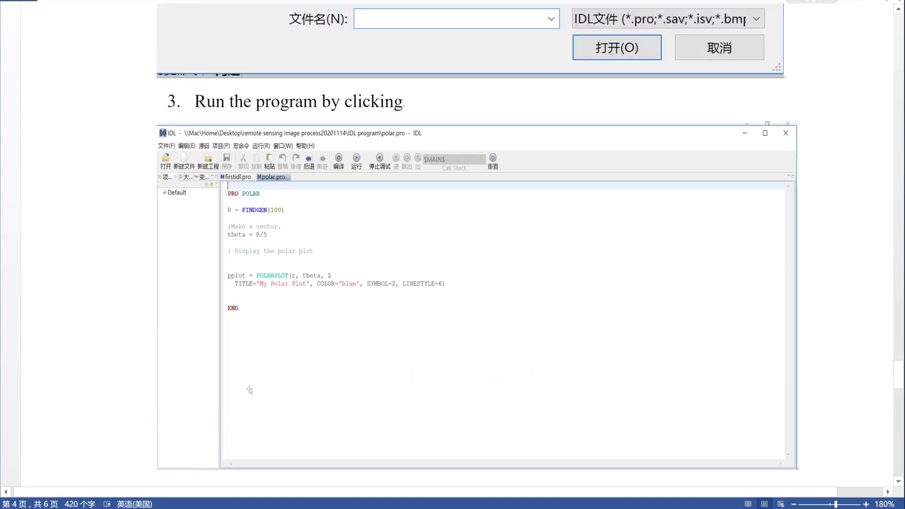
{"action": "scroll", "coordinate": [249, 390], "scroll_direction": "up", "scroll_amount": 2}
{"action": "scroll", "coordinate": [250, 390], "scroll_direction": "up", "scroll_amount": 2}
{"action": "scroll", "coordinate": [249, 389], "scroll_direction": "up", "scroll_amount": 3}
{"action": "scroll", "coordinate": [249, 389], "scroll_direction": "up", "scroll_amount": 3}
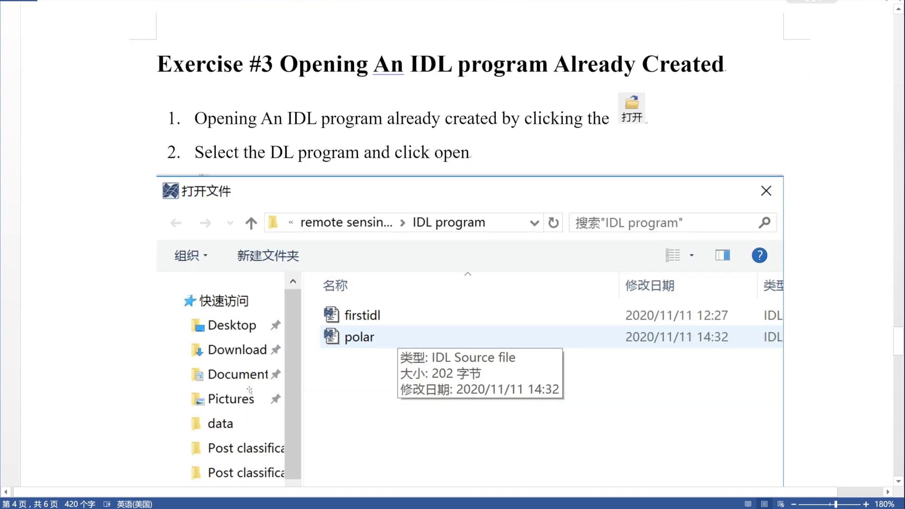
{"action": "scroll", "coordinate": [248, 390], "scroll_direction": "up", "scroll_amount": 2}
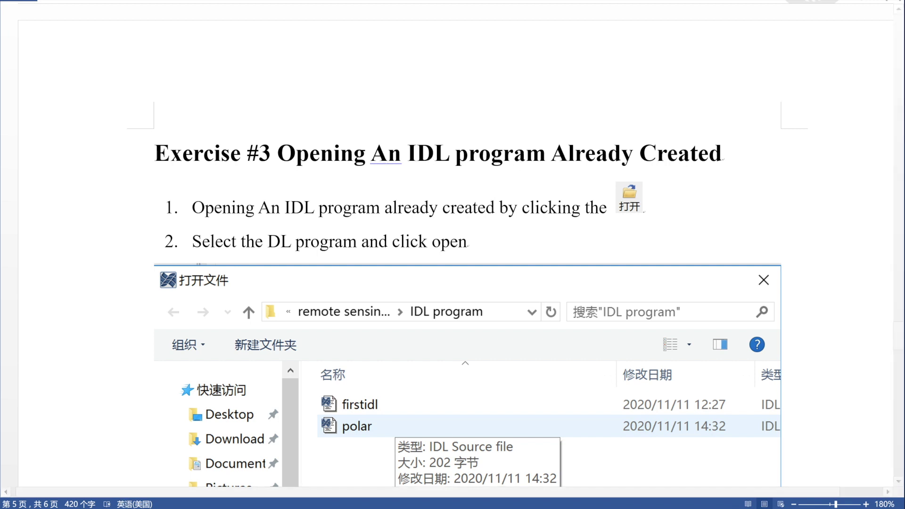
Leave the Exercise #3 instructions and return to the IDL editor showing firstidl.pro
{"action": "key", "text": "alt+Tab"}
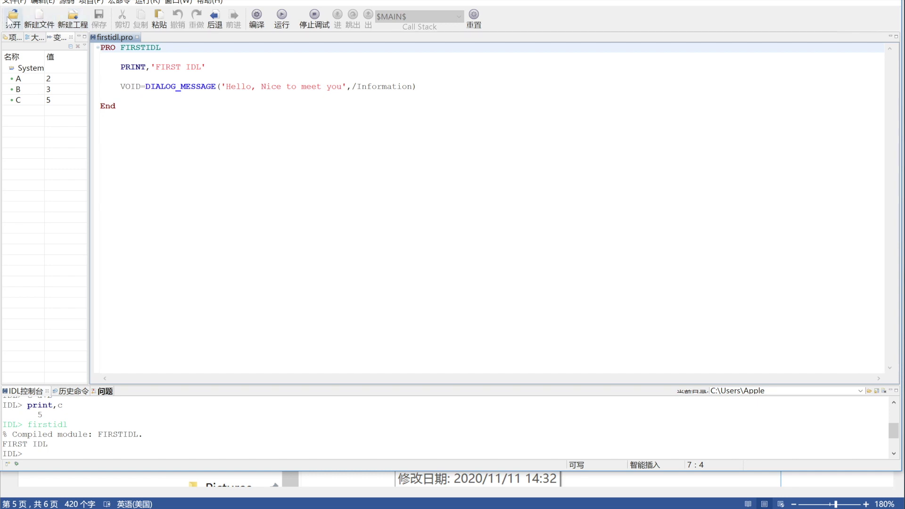
Open polar.pro from Desktop > remote sensing image process20201114 > IDL program
{"action": "left_click", "coordinate": [8, 17]}
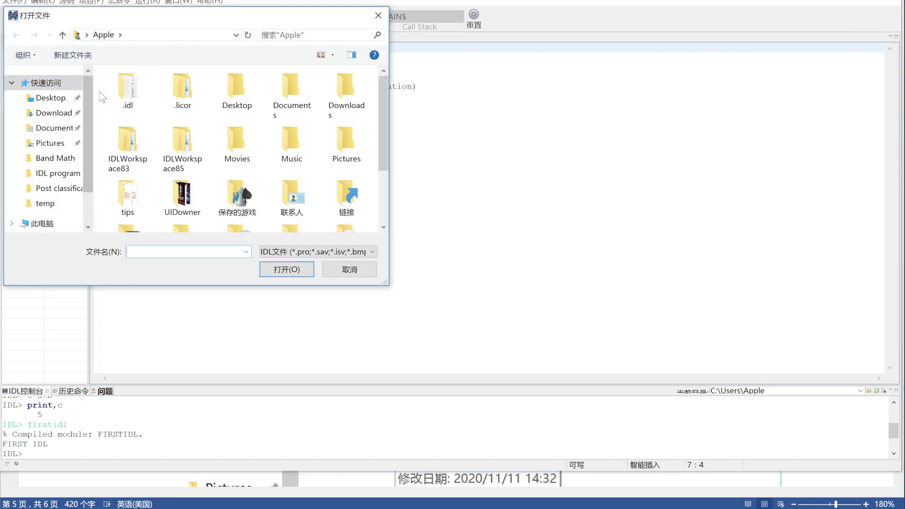
{"action": "scroll", "coordinate": [89, 95], "scroll_direction": "down", "scroll_amount": 3}
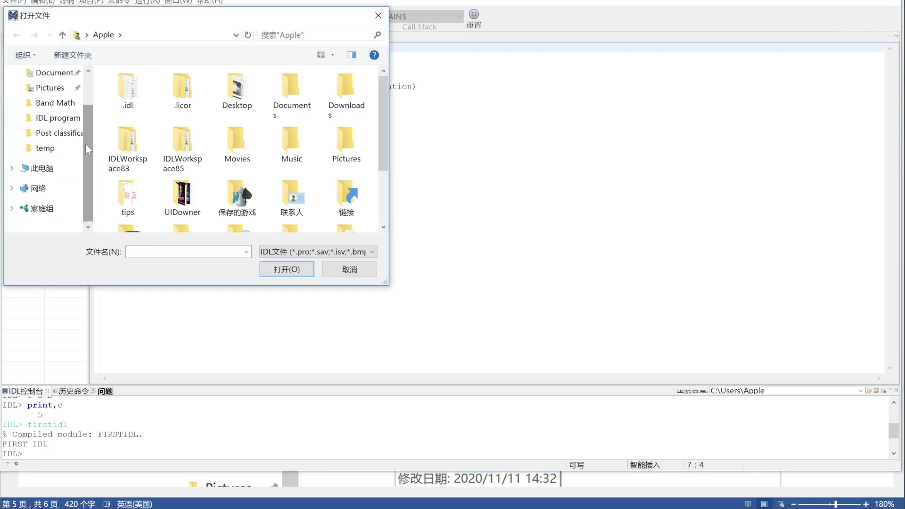
{"action": "scroll", "coordinate": [86, 144], "scroll_direction": "up", "scroll_amount": 3}
{"action": "left_click", "coordinate": [51, 97]}
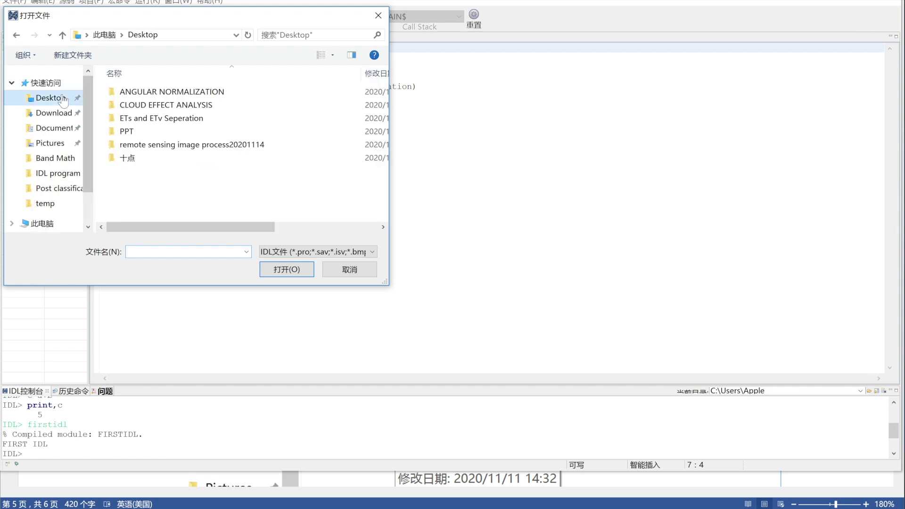
{"action": "double_click", "coordinate": [189, 146]}
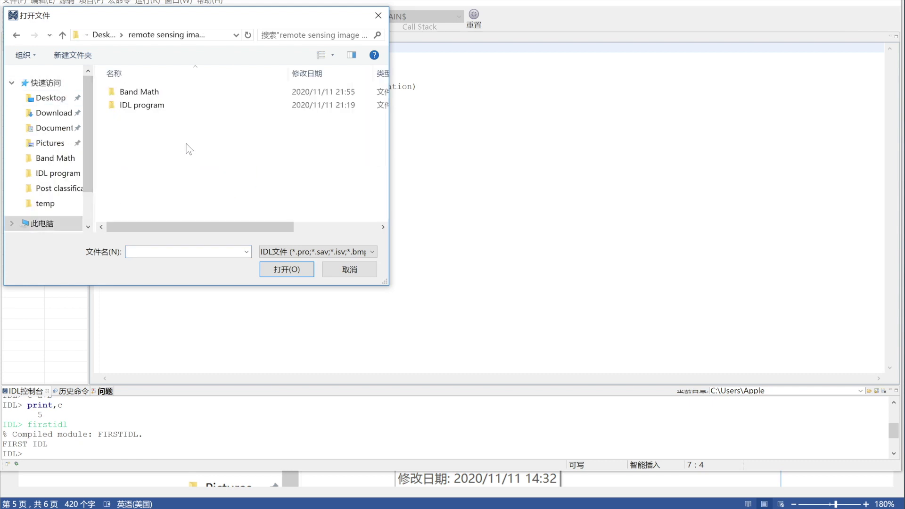
{"action": "mouse_move", "coordinate": [141, 104]}
{"action": "double_click", "coordinate": [164, 106]}
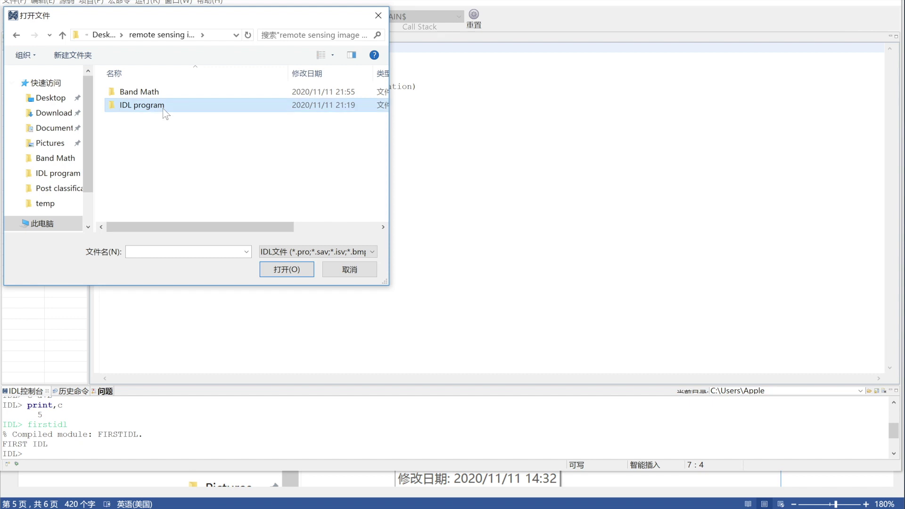
{"action": "left_click", "coordinate": [149, 111]}
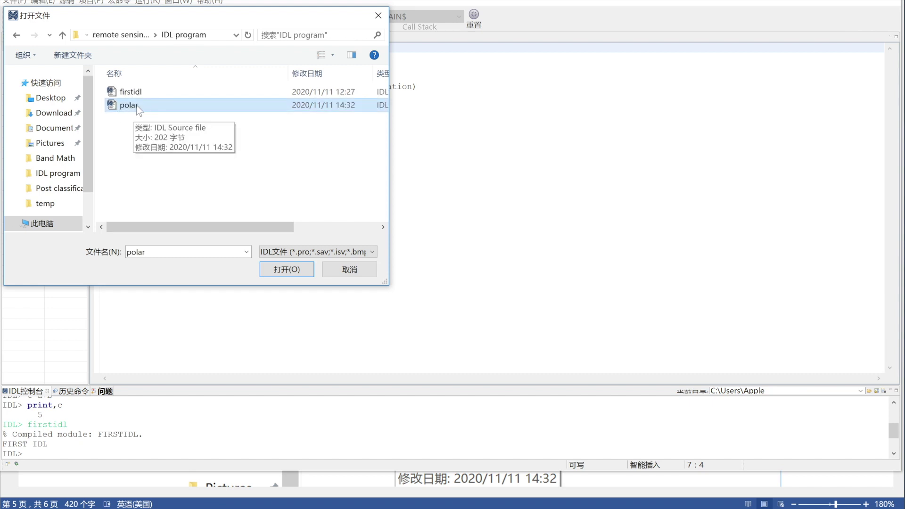
{"action": "left_click", "coordinate": [285, 270]}
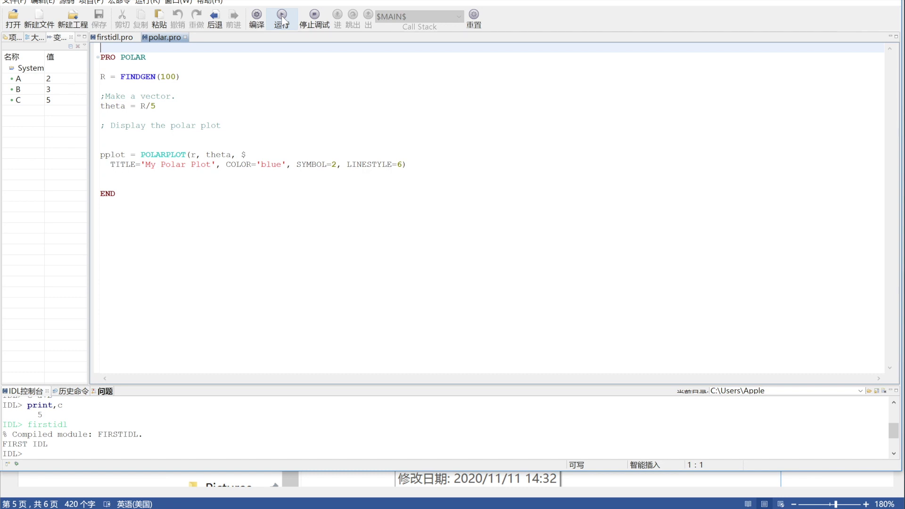
Run POLAR to open the blue dotted 'My Polar Plot' window and move it aside
{"action": "left_click", "coordinate": [283, 17]}
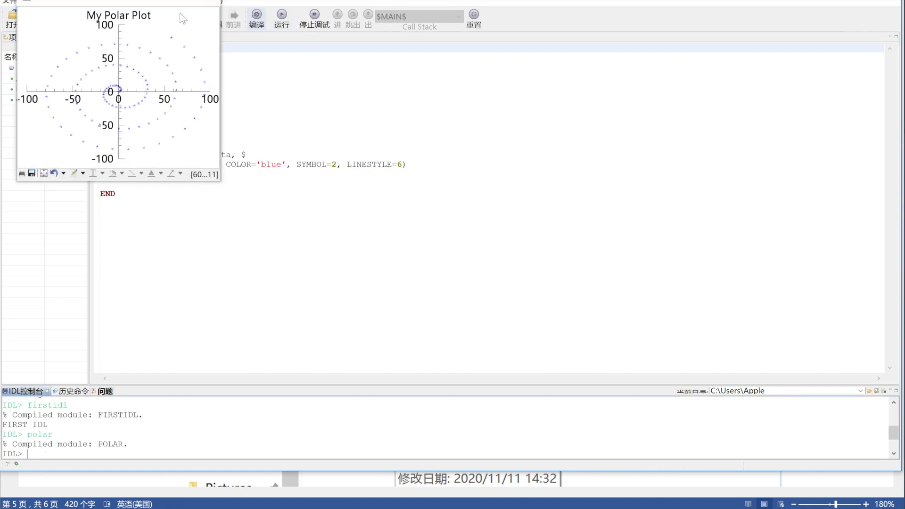
{"action": "left_click_drag", "start_coordinate": [89, 4], "coordinate": [356, 153]}
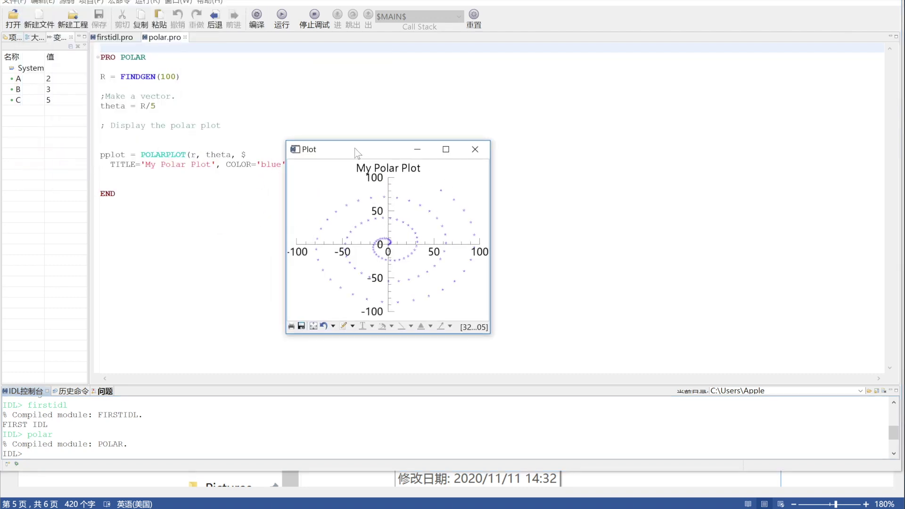
{"action": "left_click_drag", "start_coordinate": [364, 150], "coordinate": [344, 147]}
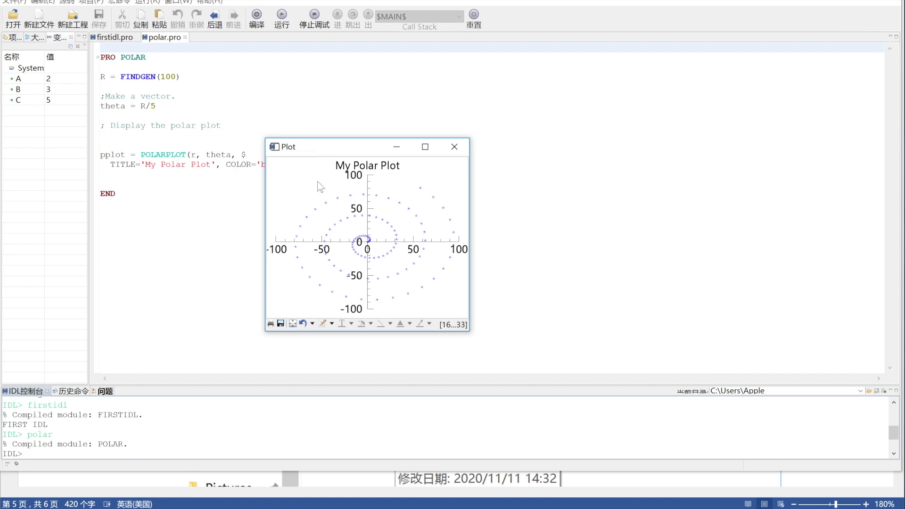
Shift the plot window clear of the POLARPLOT line and select the 'blue' colour value
{"action": "left_click_drag", "start_coordinate": [335, 151], "coordinate": [401, 145]}
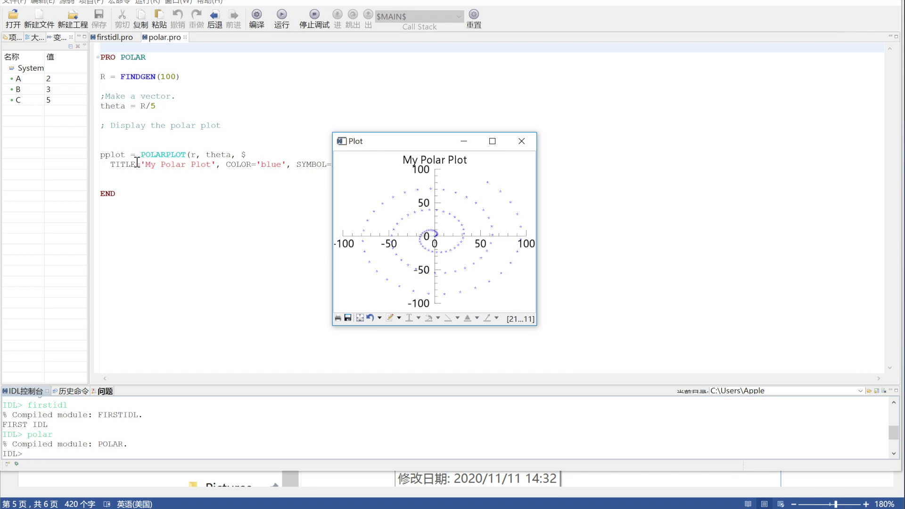
{"action": "left_click_drag", "start_coordinate": [380, 150], "coordinate": [422, 148]}
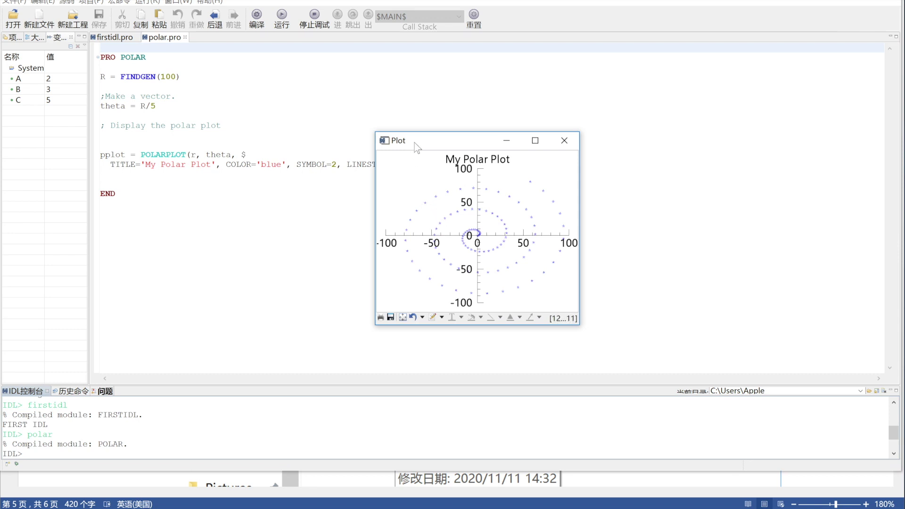
{"action": "left_click_drag", "start_coordinate": [414, 142], "coordinate": [495, 132]}
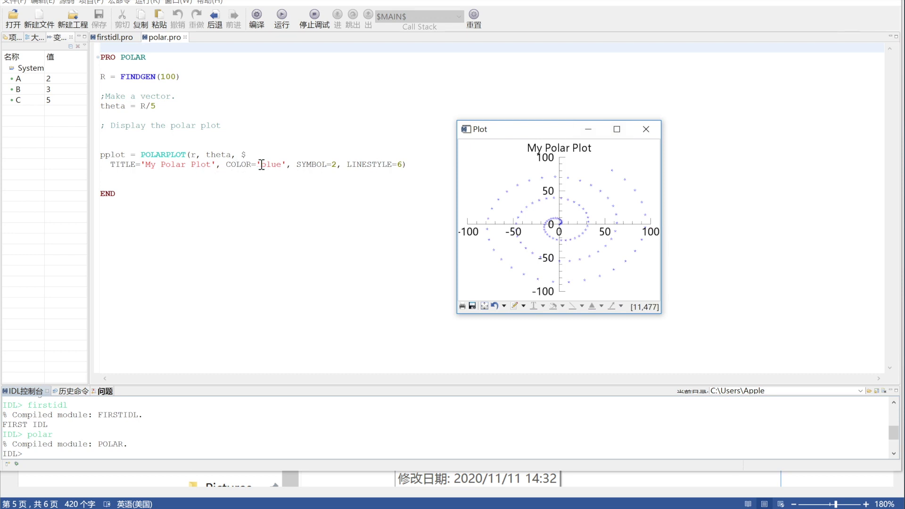
{"action": "left_click_drag", "start_coordinate": [261, 164], "coordinate": [283, 163]}
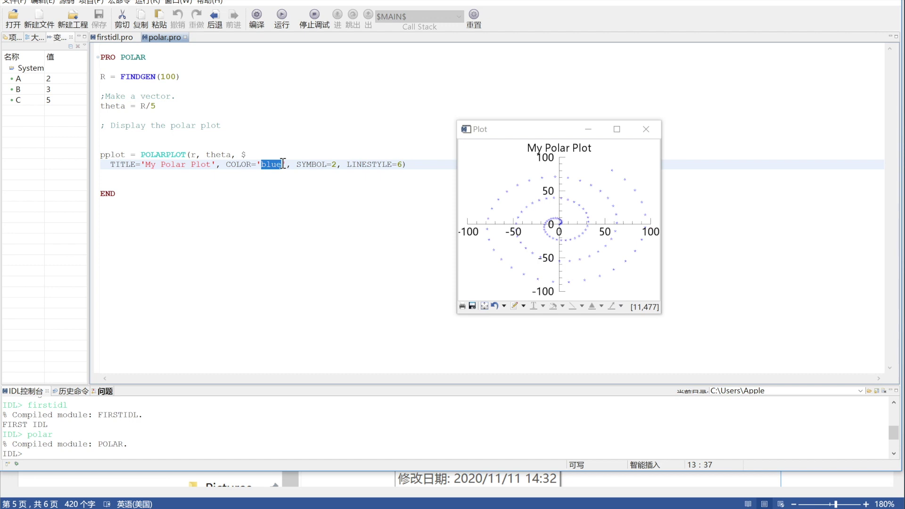
{"action": "type", "text": "gree"}
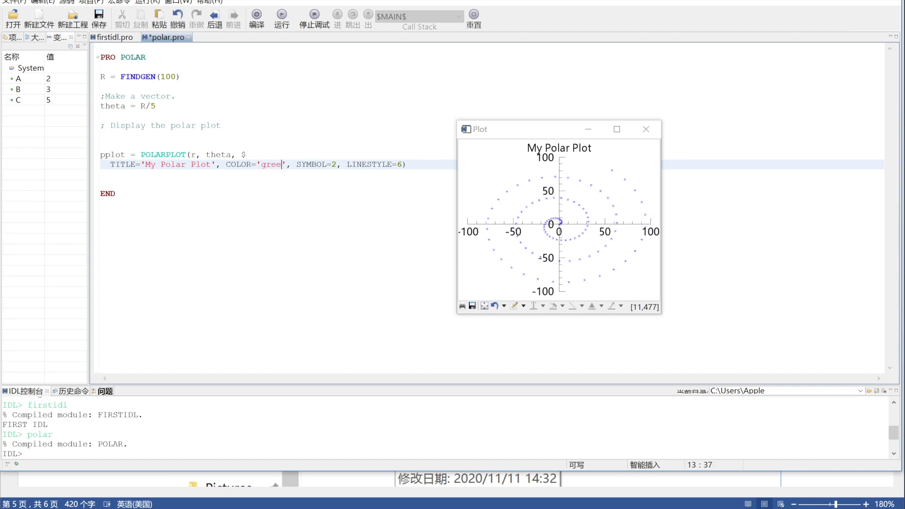
{"action": "type", "text": "n"}
Set COLOR='green', SYMBOL=4 and LINESTYLE=5 in the POLARPLOT call, then rerun polar
{"action": "double_click", "coordinate": [340, 165]}
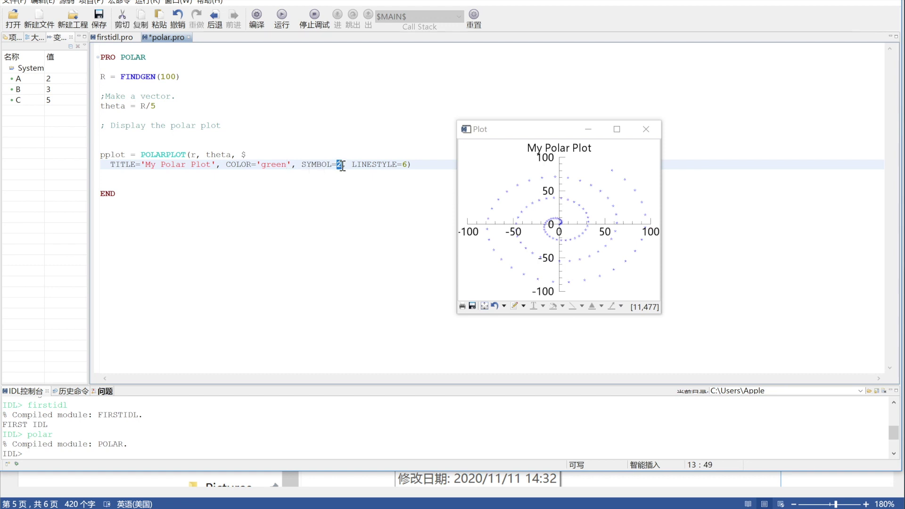
{"action": "type", "text": "4"}
{"action": "double_click", "coordinate": [403, 170]}
{"action": "type", "text": "5"}
{"action": "left_click", "coordinate": [281, 26]}
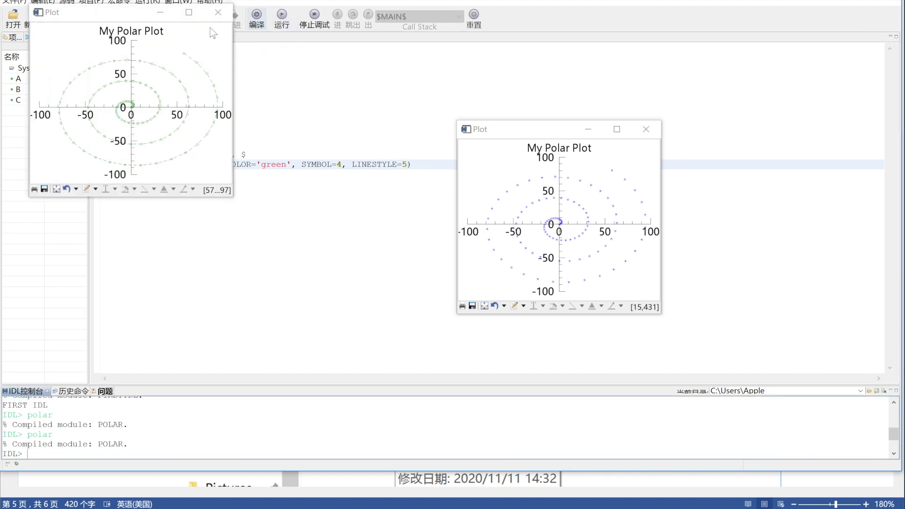
Move the green dashed plot window beside the code, then return to the Word tutorial
{"action": "mouse_move", "coordinate": [121, 16]}
{"action": "left_mouse_down"}
{"action": "mouse_move", "coordinate": [311, 139]}
{"action": "mouse_move", "coordinate": [273, 200]}
{"action": "left_mouse_up"}
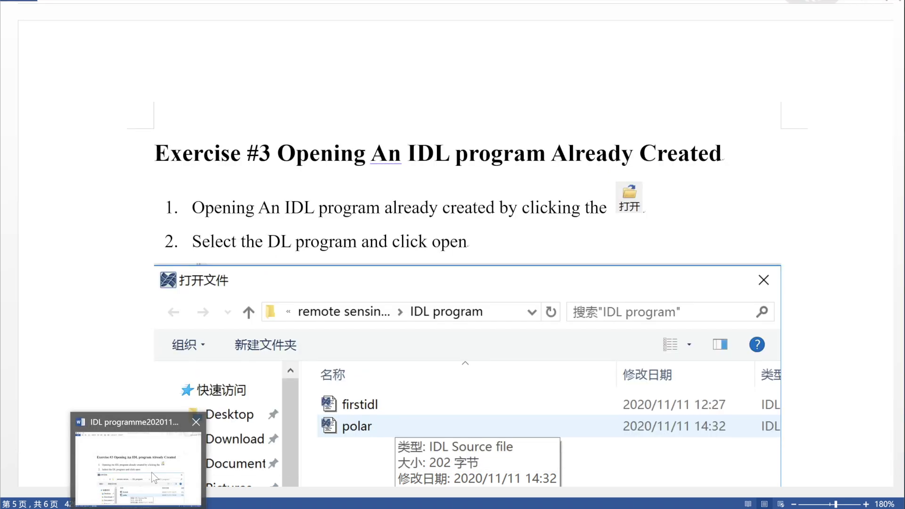
{"action": "left_click", "coordinate": [152, 472]}
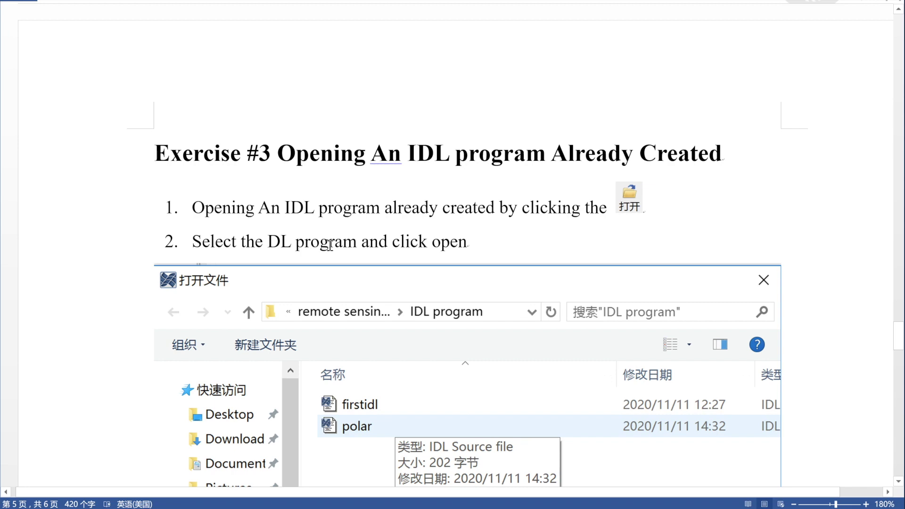
{"action": "scroll", "coordinate": [329, 246], "scroll_direction": "up", "scroll_amount": 4}
{"action": "scroll", "coordinate": [329, 245], "scroll_direction": "down", "scroll_amount": 10}
{"action": "scroll", "coordinate": [329, 245], "scroll_direction": "up", "scroll_amount": 2}
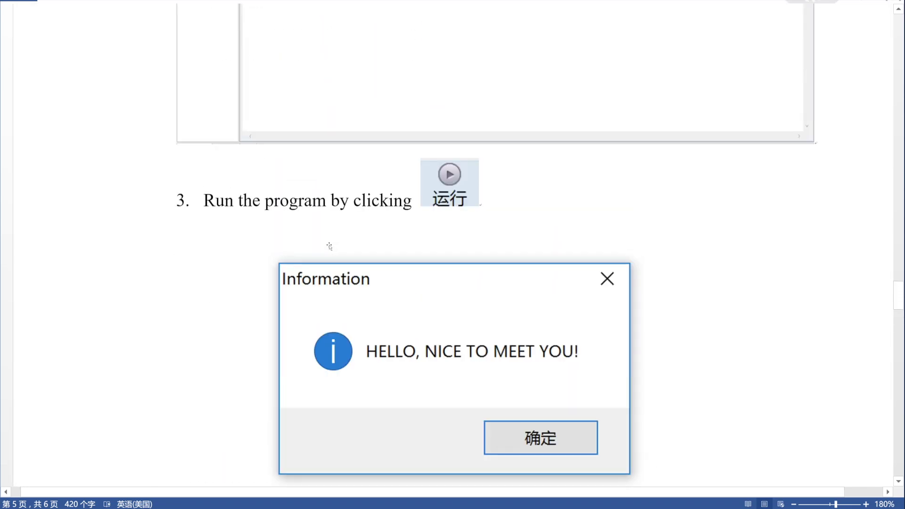
{"action": "scroll", "coordinate": [330, 245], "scroll_direction": "up", "scroll_amount": 4}
{"action": "scroll", "coordinate": [330, 246], "scroll_direction": "up", "scroll_amount": 6}
{"action": "scroll", "coordinate": [330, 246], "scroll_direction": "up", "scroll_amount": 1}
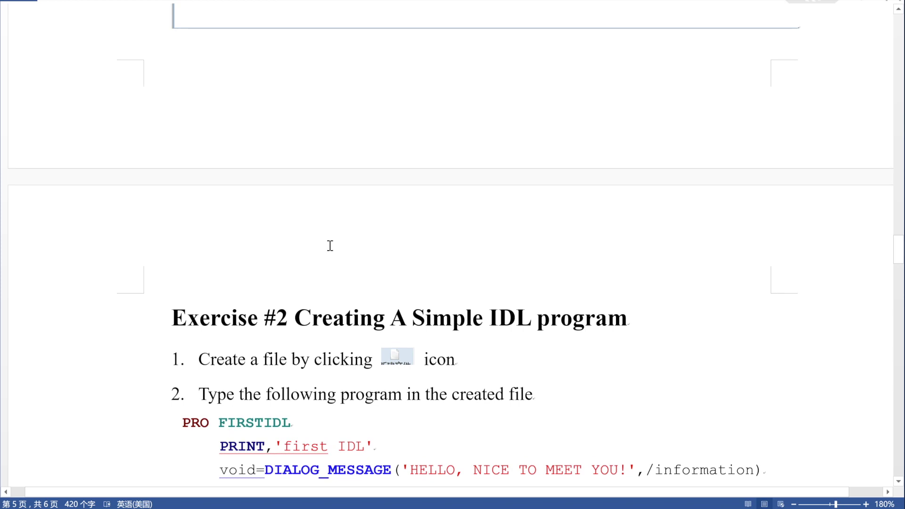
{"action": "scroll", "coordinate": [329, 245], "scroll_direction": "up", "scroll_amount": 1}
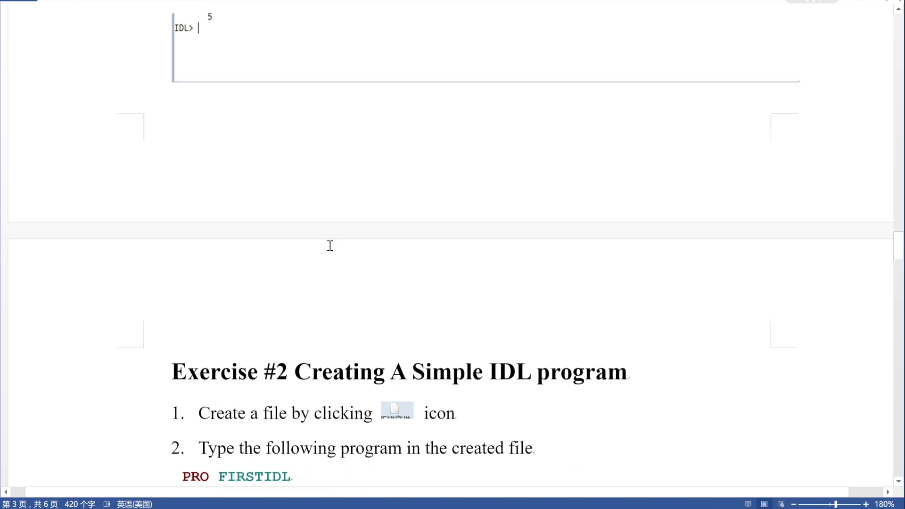
{"action": "scroll", "coordinate": [330, 245], "scroll_direction": "up", "scroll_amount": 2}
{"action": "scroll", "coordinate": [330, 245], "scroll_direction": "up", "scroll_amount": 3}
{"action": "scroll", "coordinate": [330, 246], "scroll_direction": "up", "scroll_amount": 1}
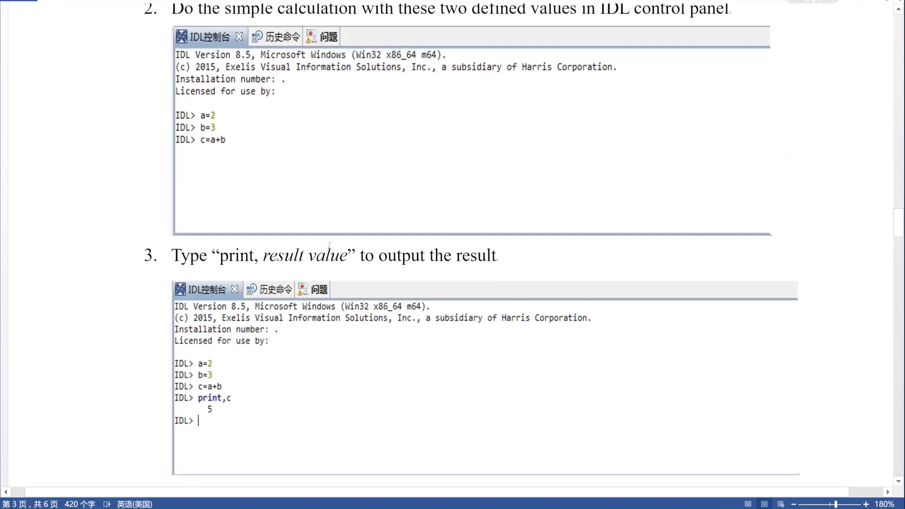
{"action": "scroll", "coordinate": [330, 245], "scroll_direction": "up", "scroll_amount": 3}
{"action": "scroll", "coordinate": [329, 246], "scroll_direction": "up", "scroll_amount": 3}
{"action": "scroll", "coordinate": [329, 245], "scroll_direction": "up", "scroll_amount": 4}
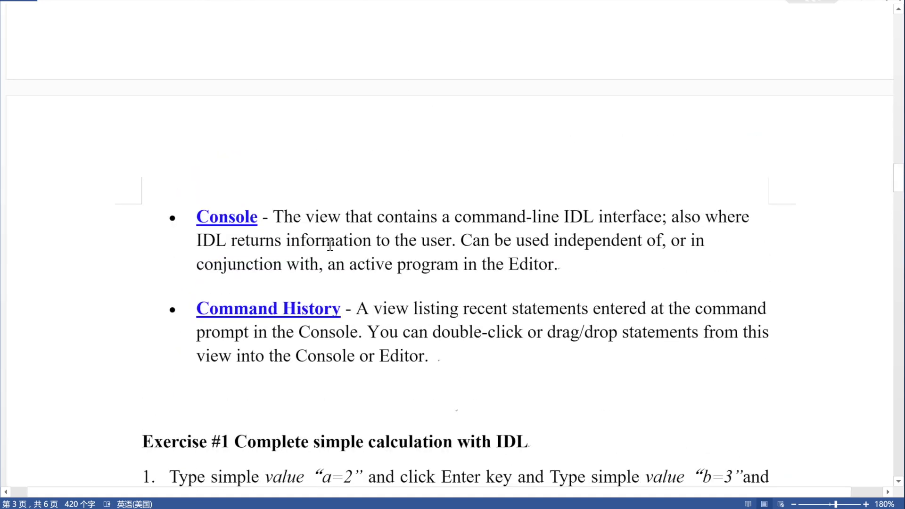
{"action": "scroll", "coordinate": [329, 245], "scroll_direction": "up", "scroll_amount": 2}
{"action": "scroll", "coordinate": [329, 245], "scroll_direction": "up", "scroll_amount": 3}
{"action": "scroll", "coordinate": [329, 245], "scroll_direction": "up", "scroll_amount": 2}
{"action": "scroll", "coordinate": [330, 245], "scroll_direction": "up", "scroll_amount": 3}
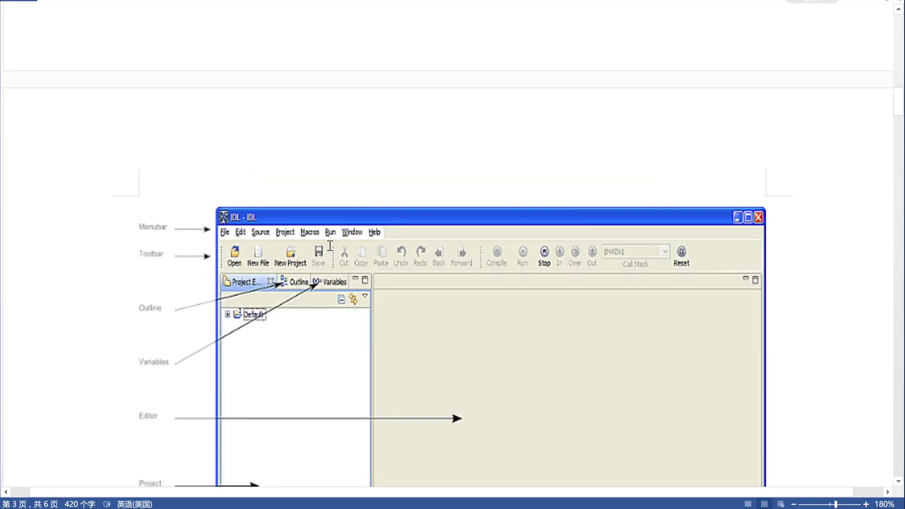
{"action": "scroll", "coordinate": [329, 245], "scroll_direction": "up", "scroll_amount": 2}
{"action": "scroll", "coordinate": [330, 245], "scroll_direction": "up", "scroll_amount": 3}
{"action": "scroll", "coordinate": [329, 245], "scroll_direction": "up", "scroll_amount": 2}
{"action": "scroll", "coordinate": [329, 245], "scroll_direction": "up", "scroll_amount": 3}
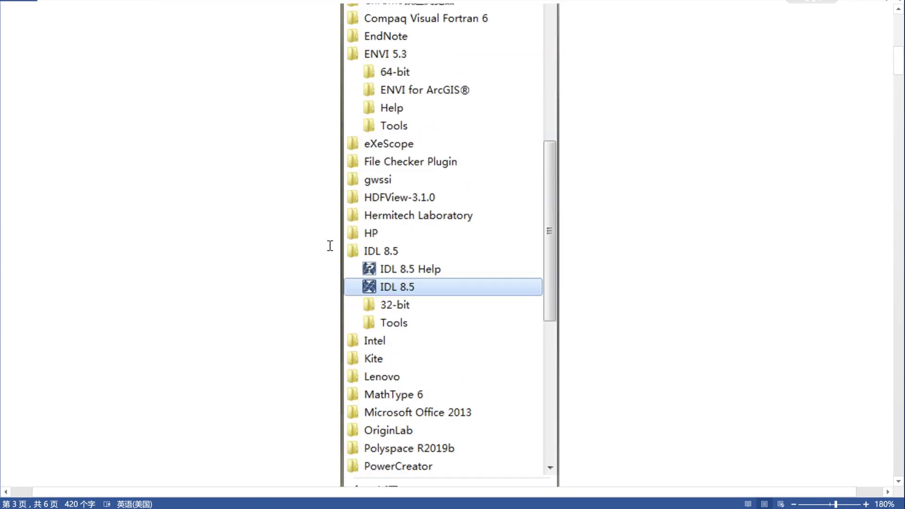
{"action": "scroll", "coordinate": [330, 245], "scroll_direction": "up", "scroll_amount": 3}
{"action": "scroll", "coordinate": [329, 245], "scroll_direction": "up", "scroll_amount": 3}
{"action": "scroll", "coordinate": [330, 245], "scroll_direction": "up", "scroll_amount": 2}
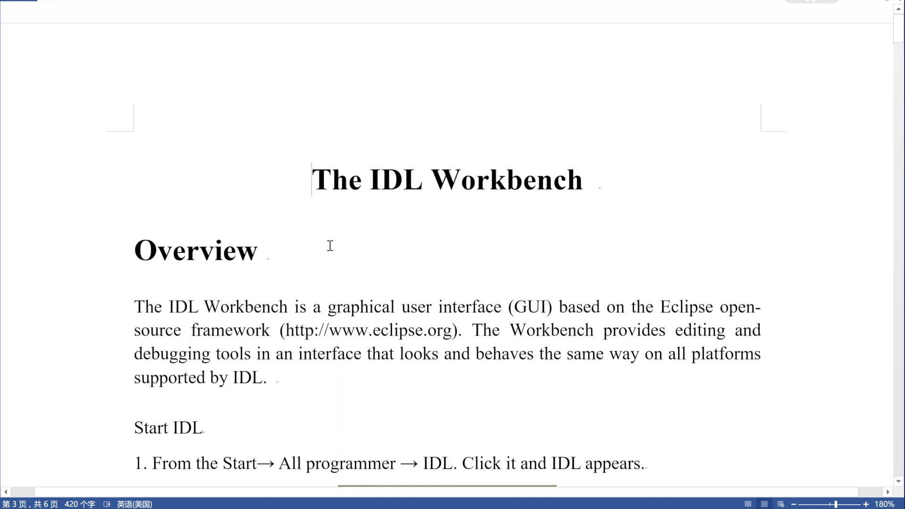